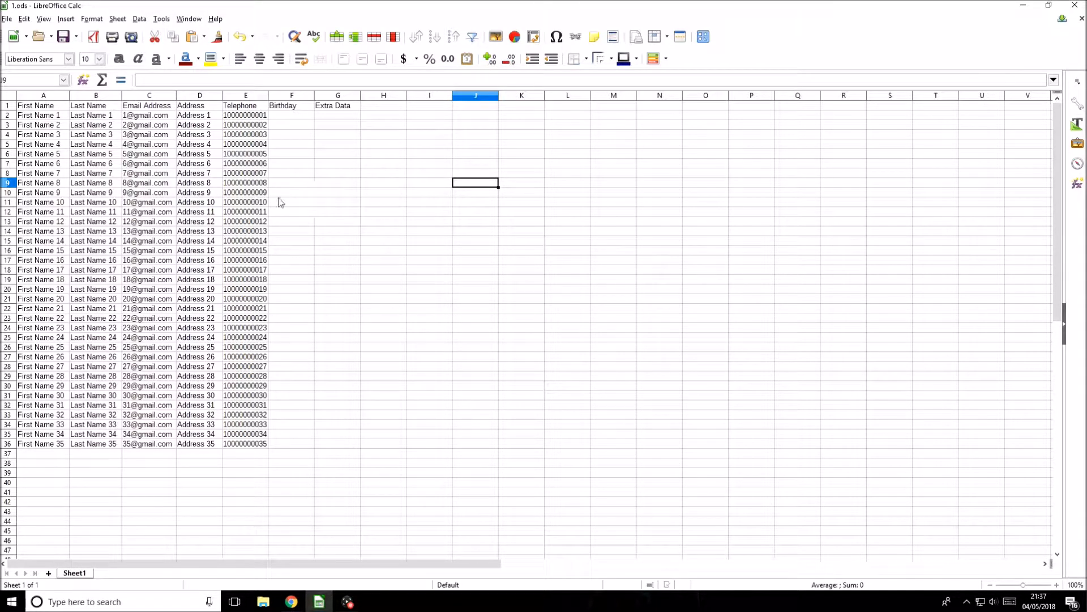
Review the contact rows and the First Name, Last Name, Email Address, Address, Telephone and Birthday columns of the sheet
{"action": "left_click_drag", "start_coordinate": [42, 108], "coordinate": [267, 446]}
{"action": "left_click", "coordinate": [284, 436]}
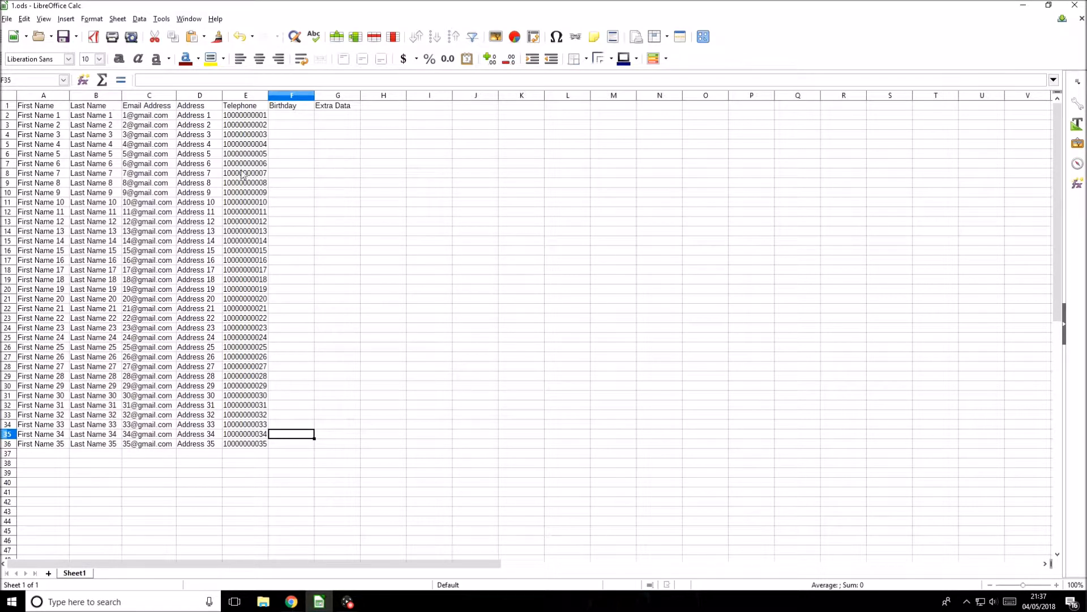
{"action": "left_click", "coordinate": [52, 116]}
{"action": "left_click_drag", "start_coordinate": [63, 128], "coordinate": [158, 448]}
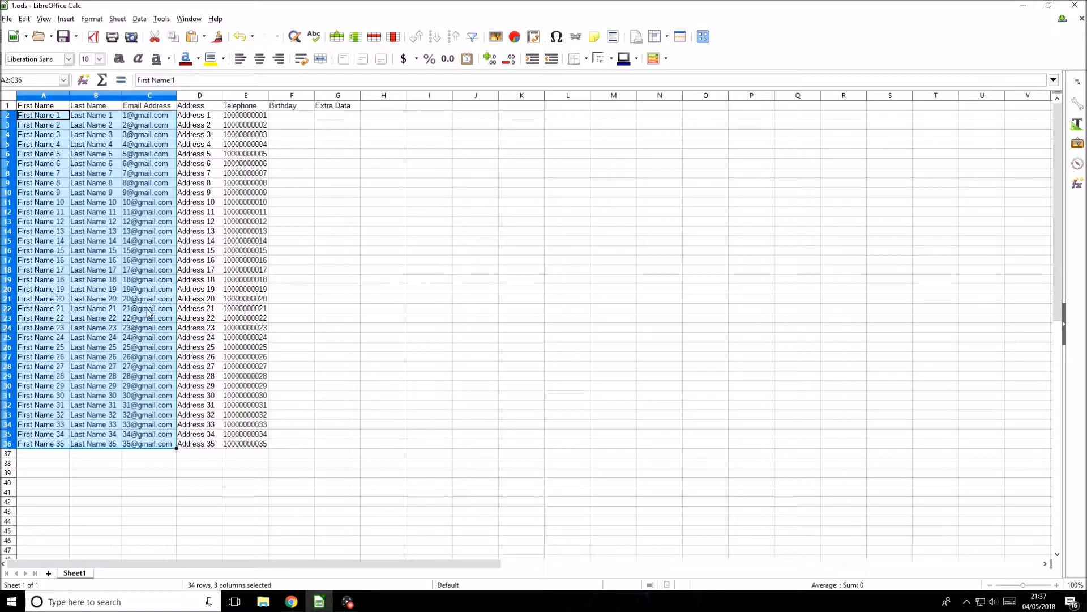
{"action": "left_click", "coordinate": [456, 229]}
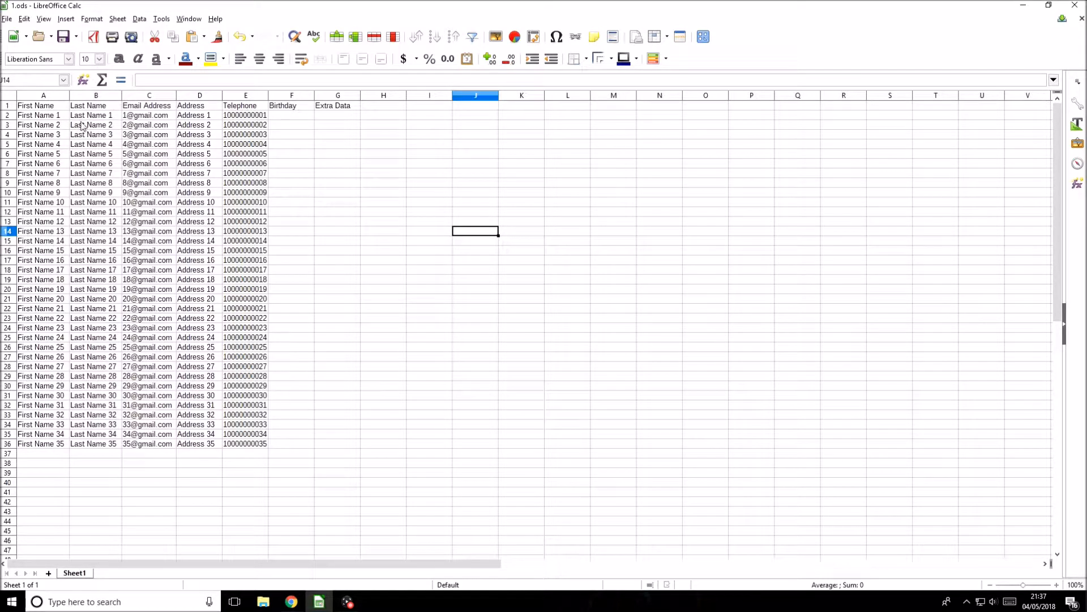
{"action": "scroll", "coordinate": [50, 116], "scroll_direction": "down", "scroll_amount": 1}
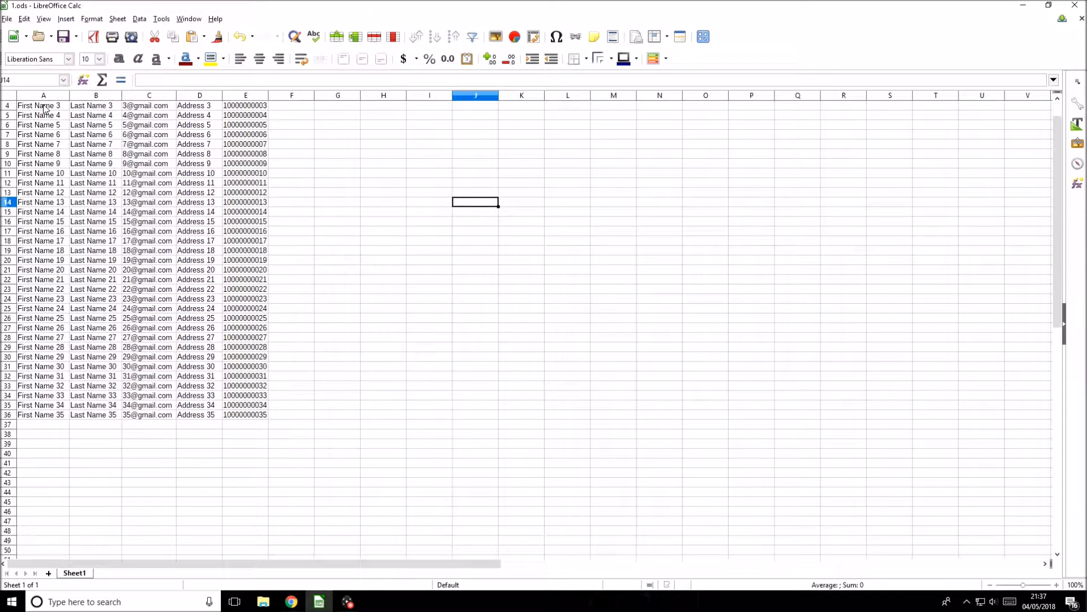
{"action": "scroll", "coordinate": [85, 145], "scroll_direction": "up", "scroll_amount": 1}
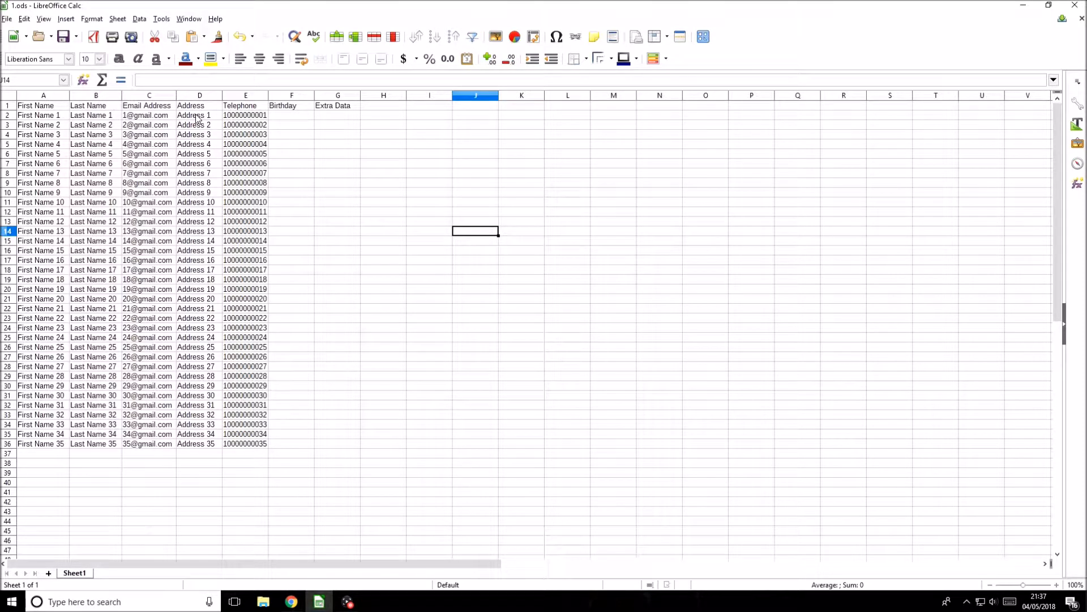
{"action": "left_click_drag", "start_coordinate": [191, 107], "coordinate": [299, 244]}
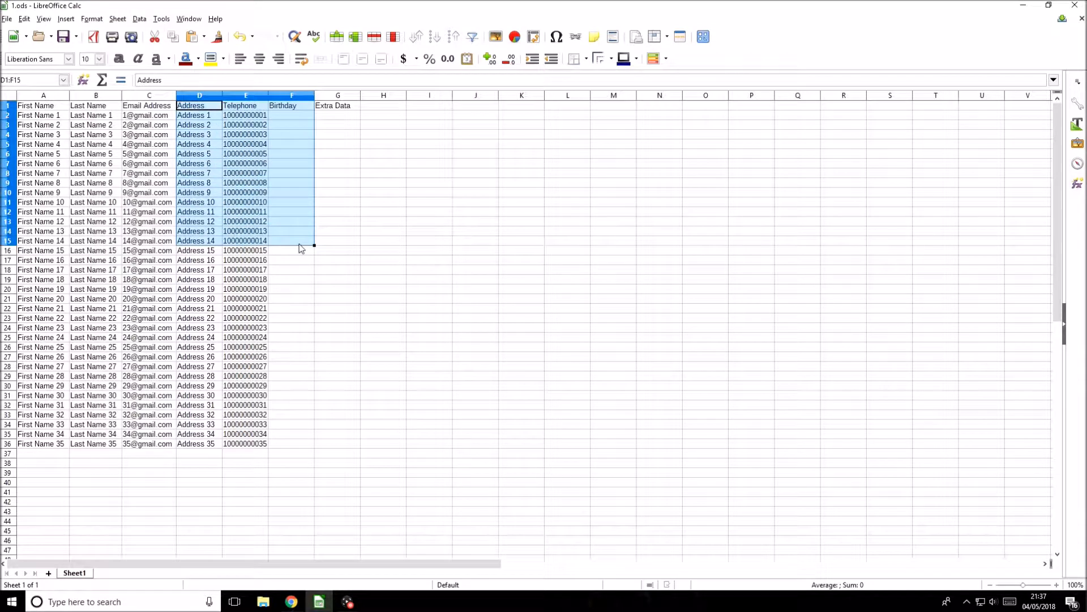
{"action": "left_click", "coordinate": [409, 235]}
Clear all column headings in row 1, from First Name through Extra Data
{"action": "left_click_drag", "start_coordinate": [276, 108], "coordinate": [330, 111]}
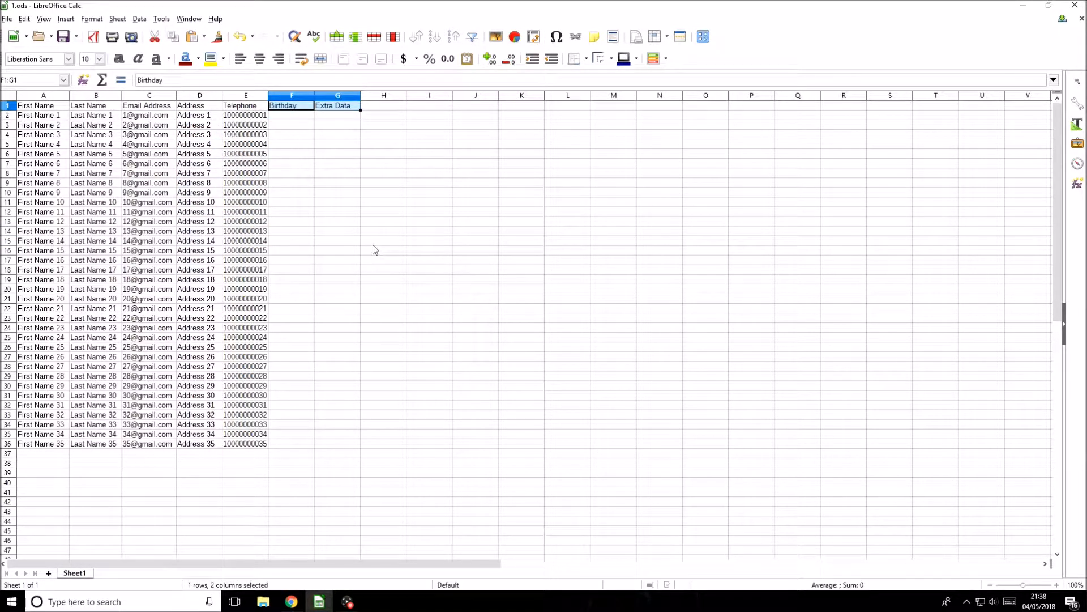
{"action": "key", "text": "Delete"}
{"action": "left_click", "coordinate": [379, 223]}
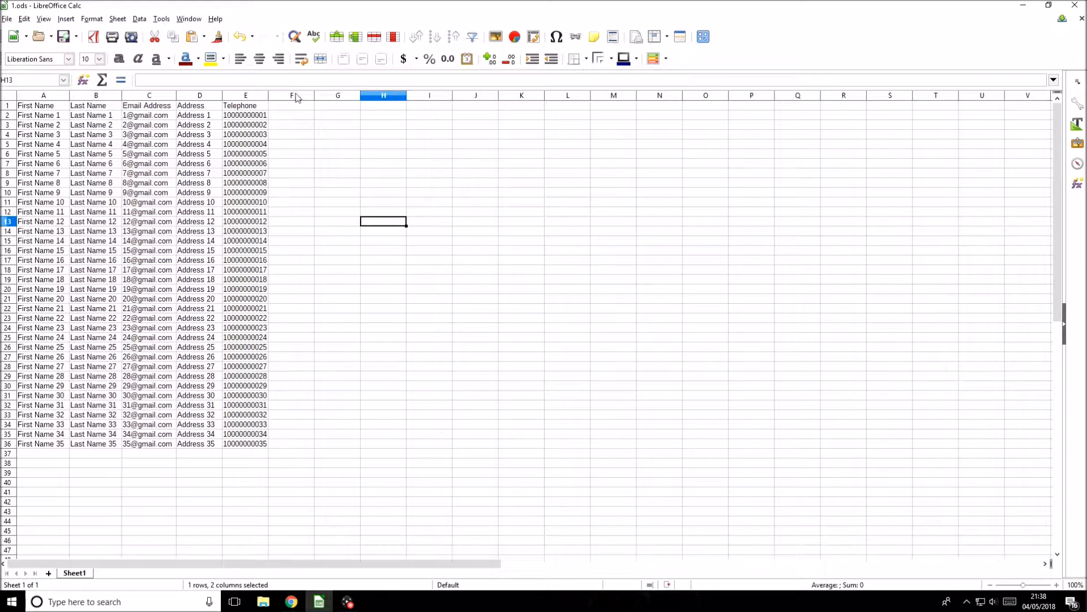
{"action": "left_click_drag", "start_coordinate": [249, 109], "coordinate": [23, 107]}
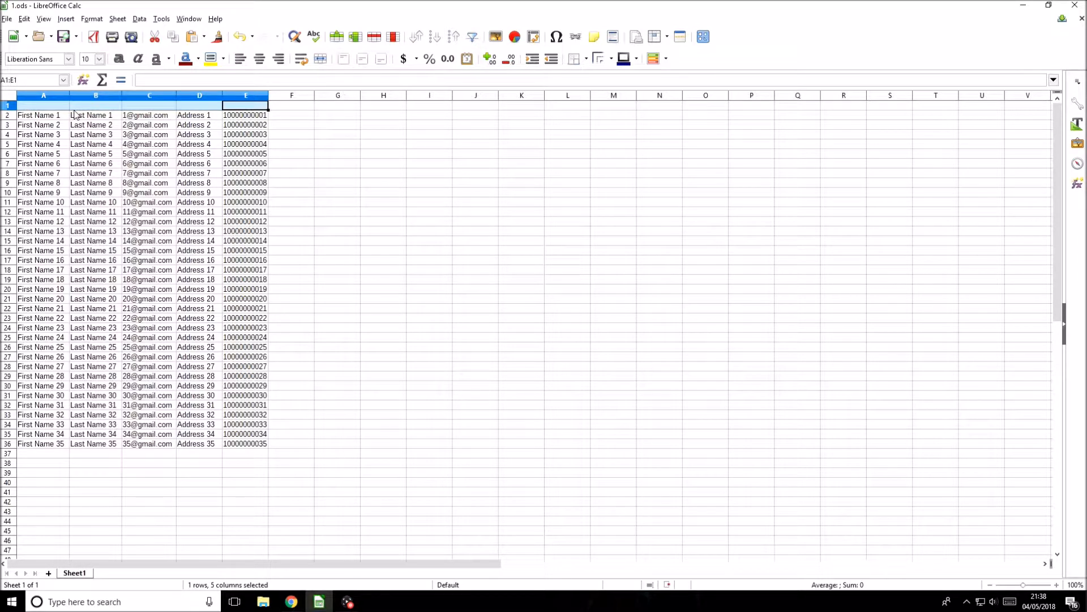
{"action": "key", "text": "Delete"}
{"action": "left_click", "coordinate": [368, 338]}
Copy the contact data in A2:E36 and paste it from cell A1, overwriting the existing cells
{"action": "left_click_drag", "start_coordinate": [53, 116], "coordinate": [255, 445]}
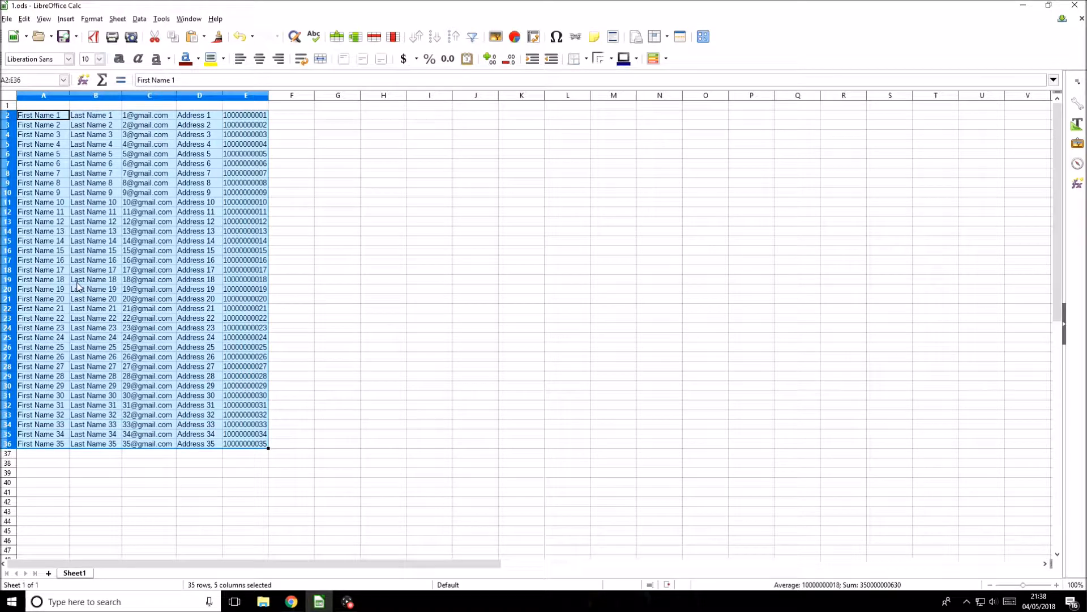
{"action": "key", "text": "ctrl+c"}
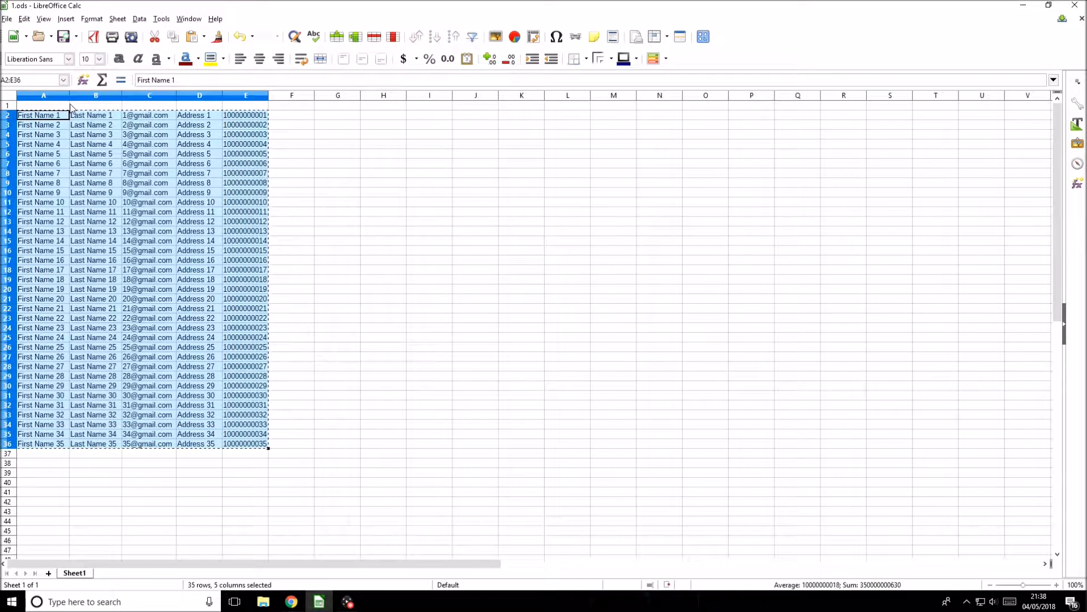
{"action": "left_click", "coordinate": [62, 105]}
{"action": "key", "text": "ctrl+v"}
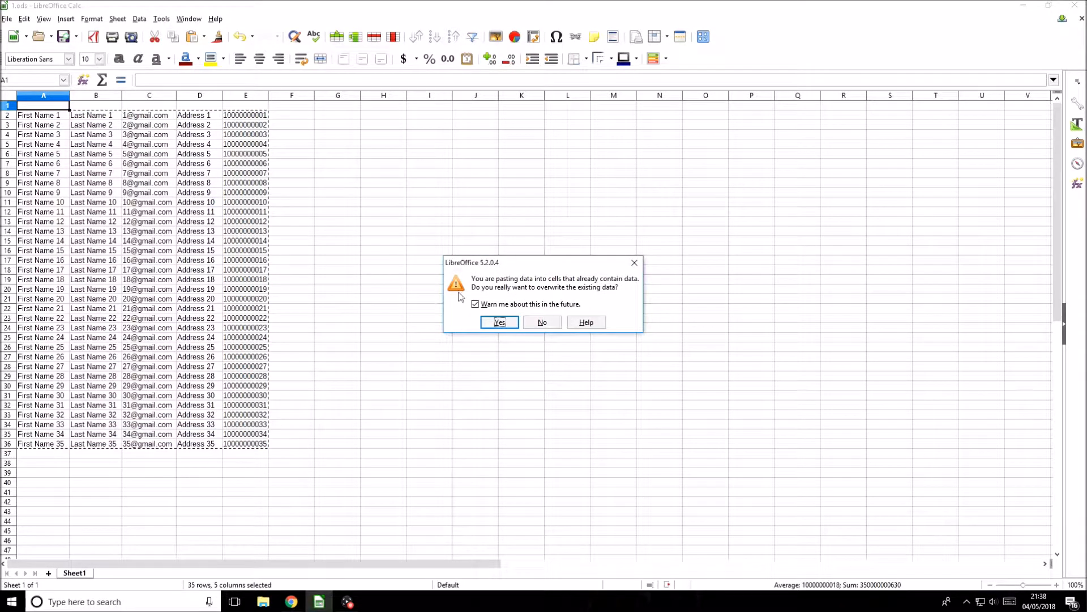
{"action": "left_click", "coordinate": [500, 321]}
Clear the leftover duplicate contact in row 36, columns A to E
{"action": "left_click", "coordinate": [383, 424]}
{"action": "left_click", "coordinate": [253, 446]}
{"action": "left_click_drag", "start_coordinate": [253, 445], "coordinate": [51, 447]}
{"action": "key", "text": "Delete"}
{"action": "left_click", "coordinate": [118, 447]}
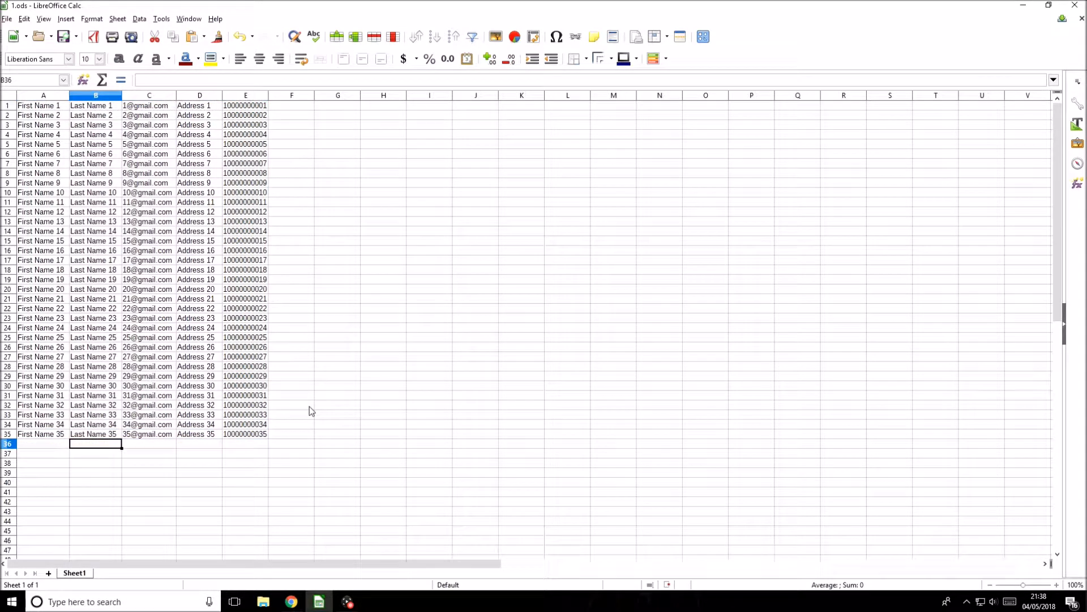
{"action": "left_click", "coordinate": [307, 405]}
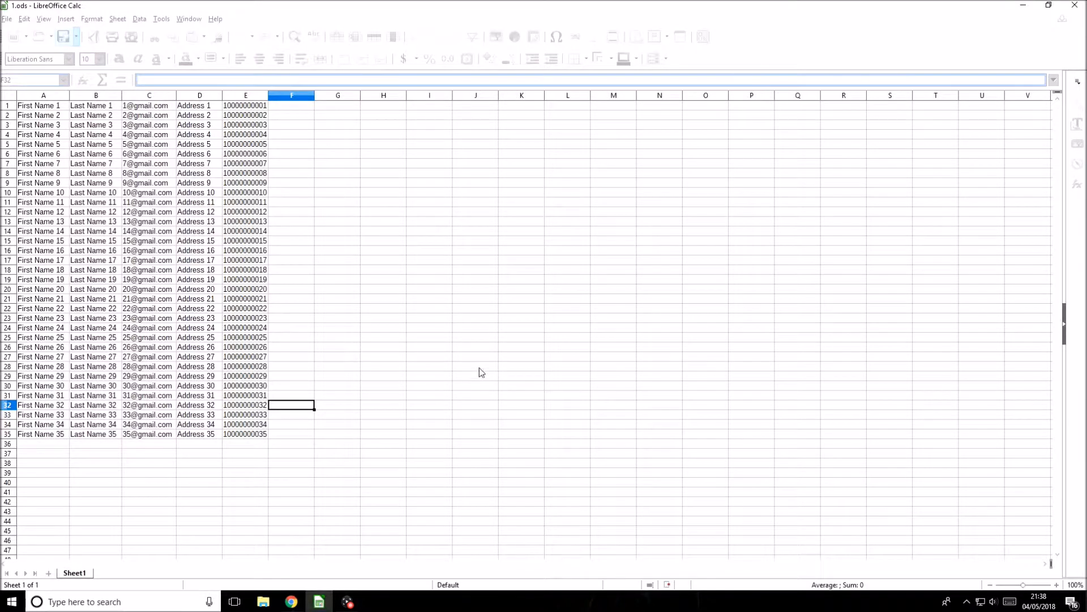
Start saving a copy of the spreadsheet in the Mailchimp folder as Newsletter_Mailing_List, with Text CSV (.csv) as the file type
{"action": "left_click", "coordinate": [7, 19]}
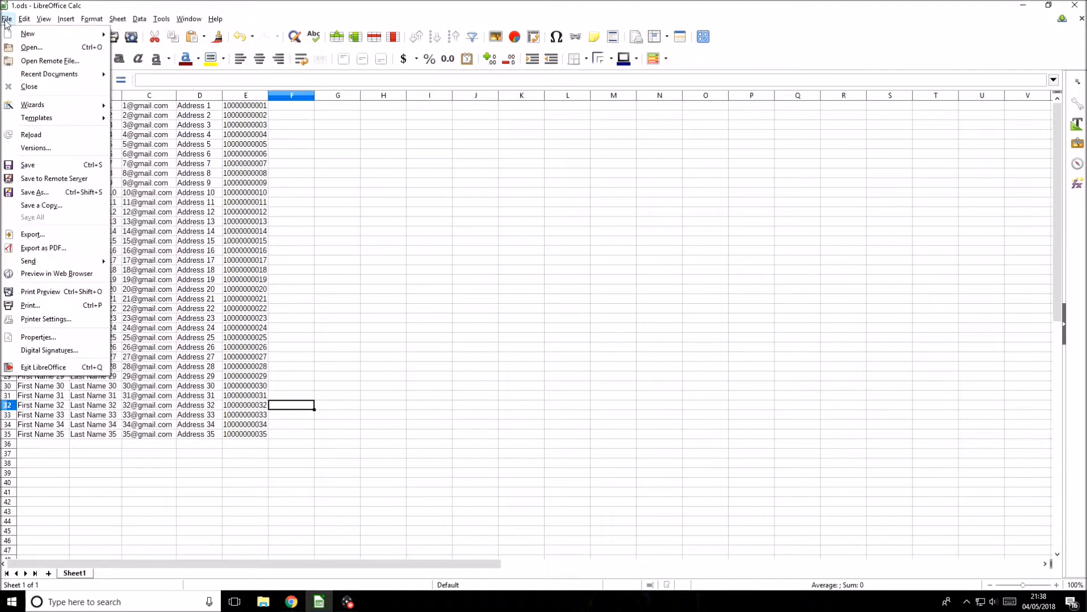
{"action": "left_click", "coordinate": [52, 194]}
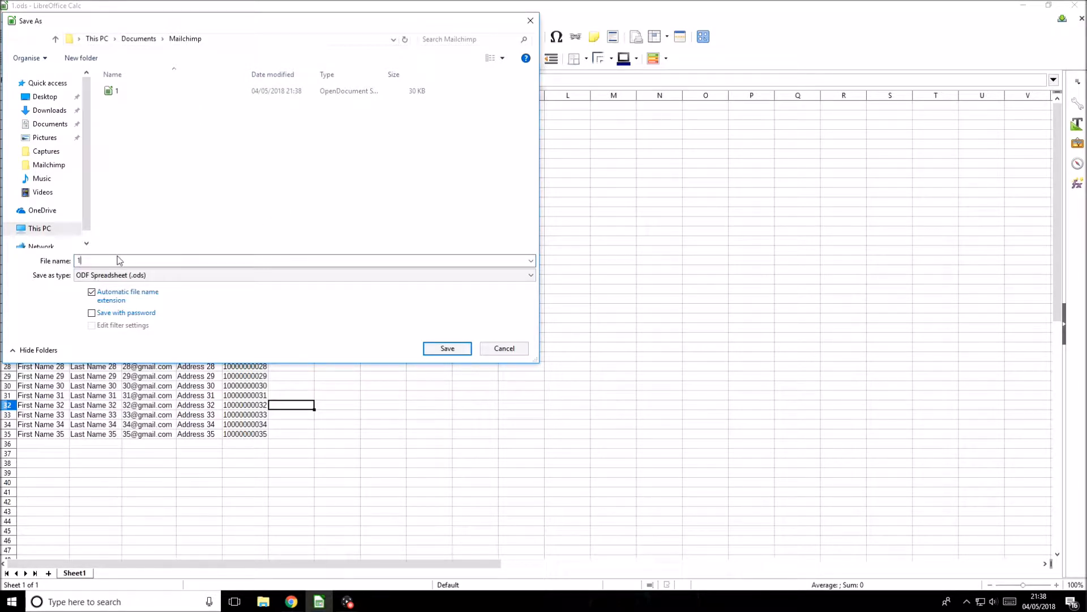
{"action": "type", "text": "Newsletter_Mailing_List.cs"}
{"action": "type", "text": "v"}
{"action": "left_click", "coordinate": [132, 275]}
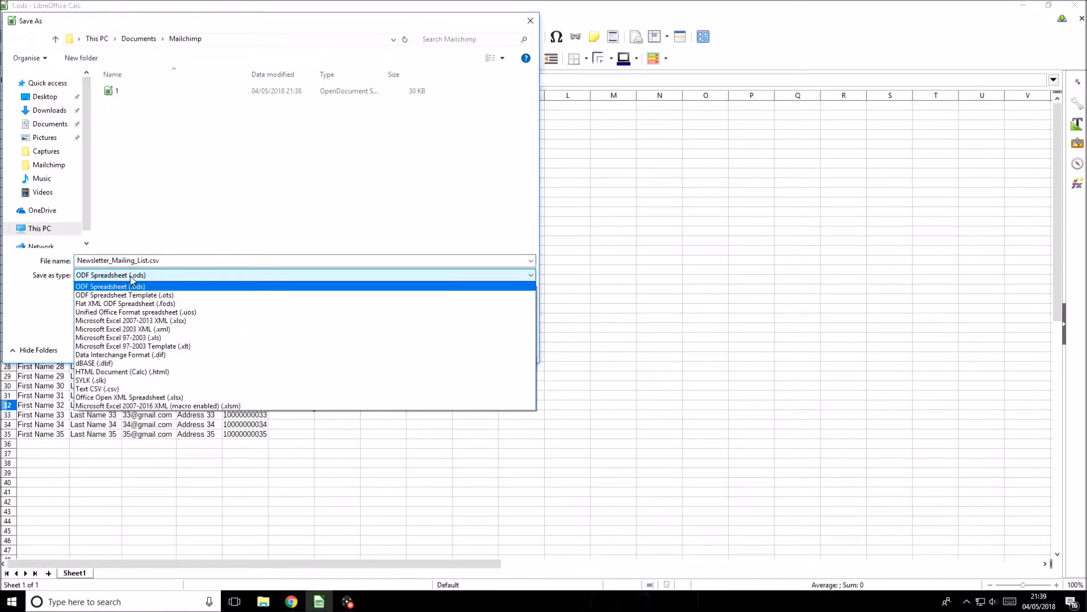
{"action": "left_click", "coordinate": [97, 389]}
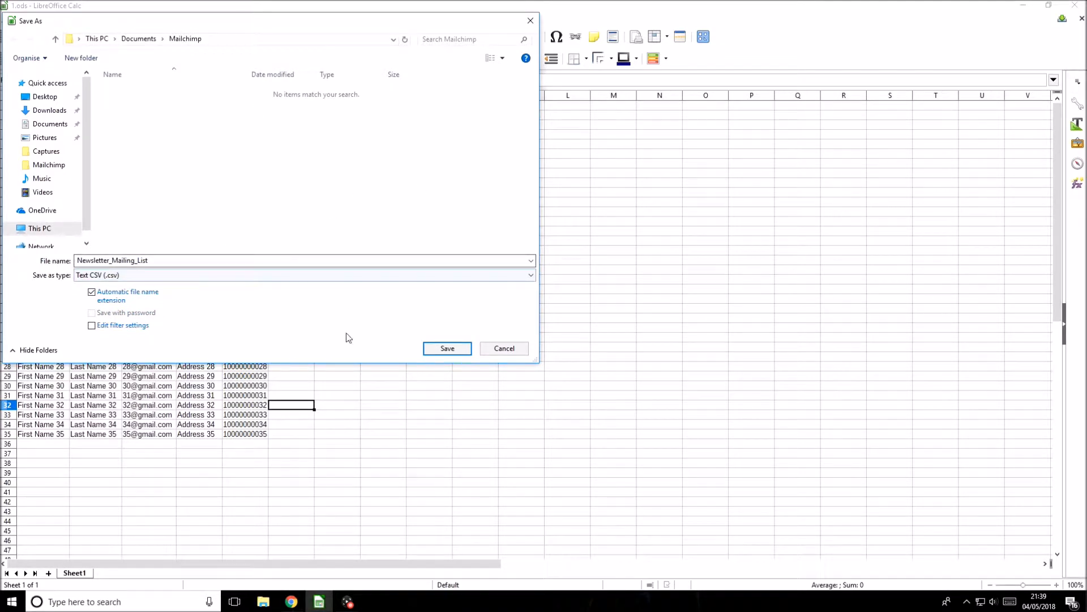
Save the file, keep the Text CSV format and accept the default export field options
{"action": "left_click", "coordinate": [434, 351]}
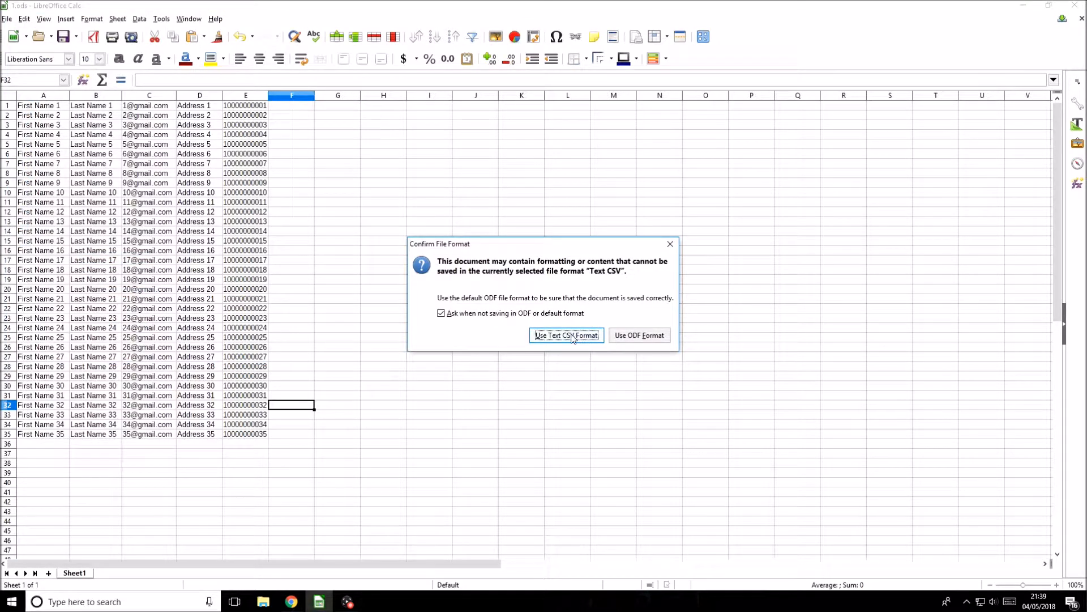
{"action": "left_click", "coordinate": [571, 337]}
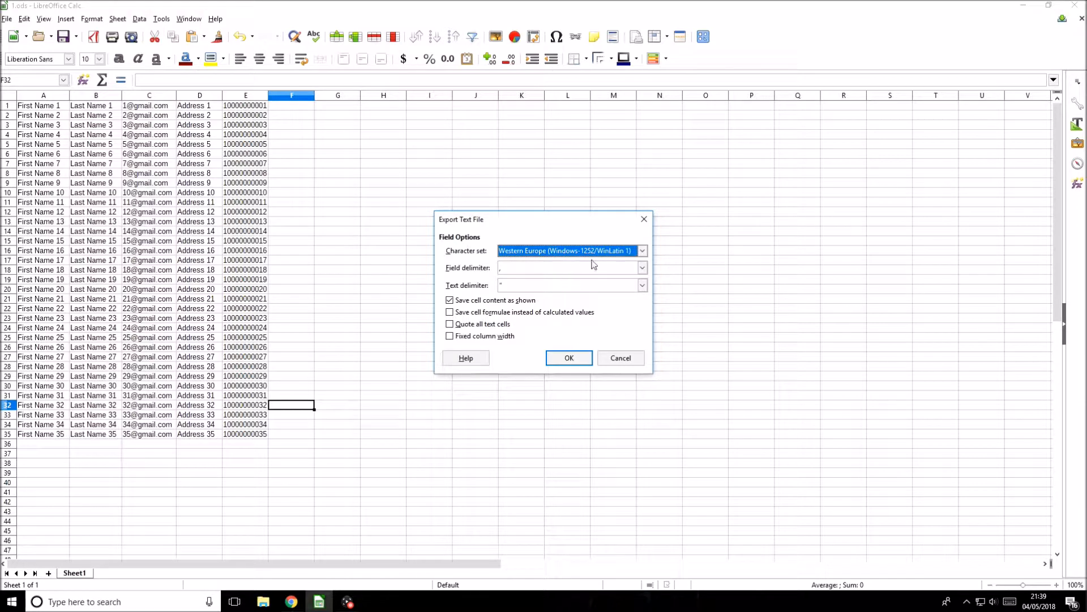
{"action": "left_click", "coordinate": [566, 356]}
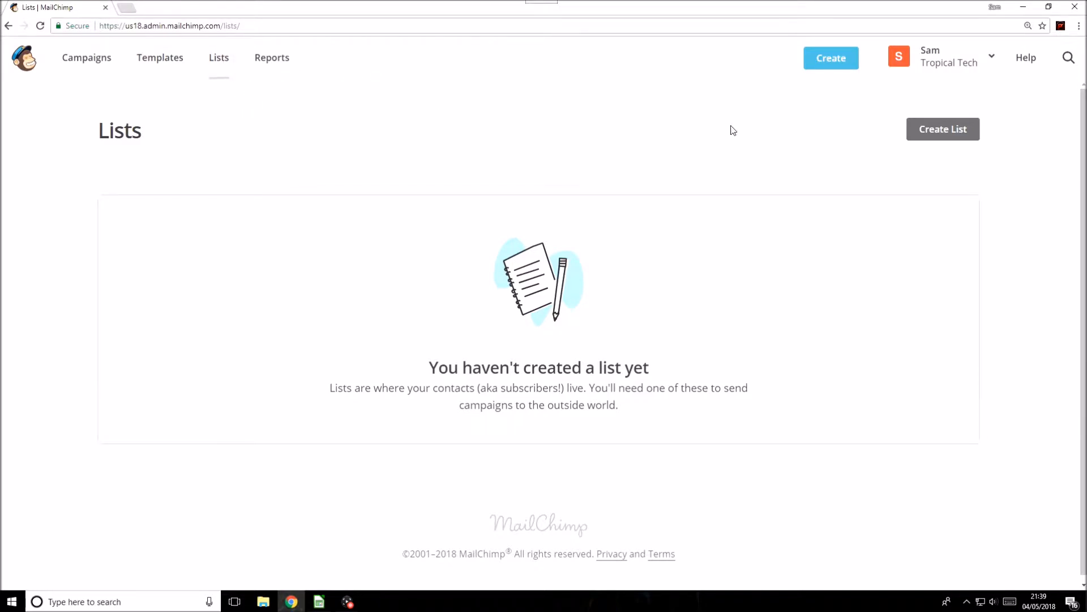
In MailChimp, start creating a list and name it "Newsletter Mailing List"
{"action": "left_click", "coordinate": [938, 130]}
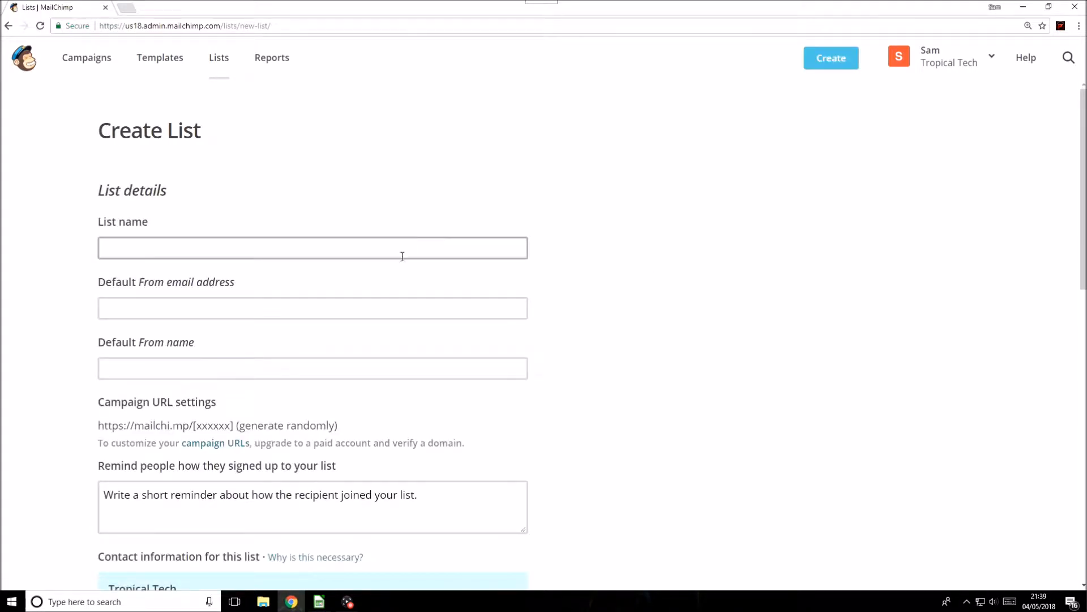
{"action": "left_click", "coordinate": [304, 248]}
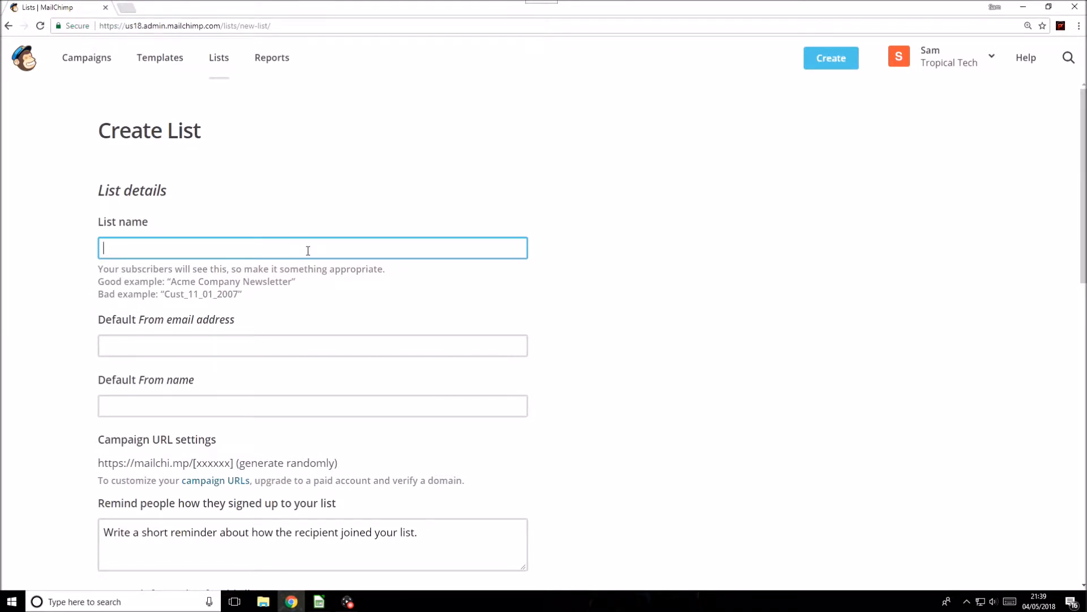
{"action": "type", "text": "Newsletter Mailing"}
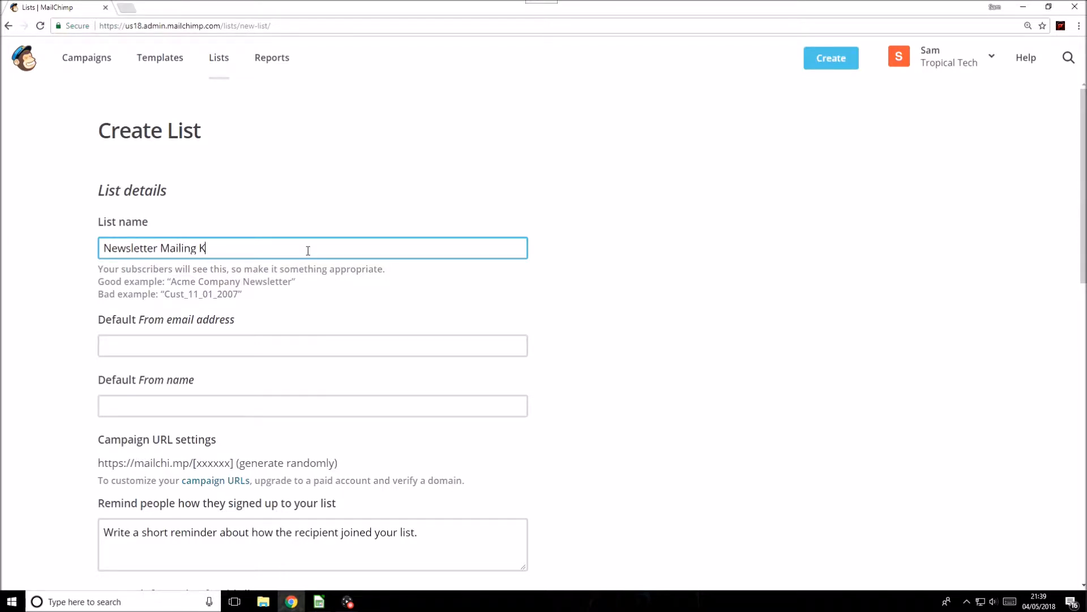
{"action": "type", "text": " List"}
Examine the hints for the list's default From email address and default From name
{"action": "left_click", "coordinate": [249, 340]}
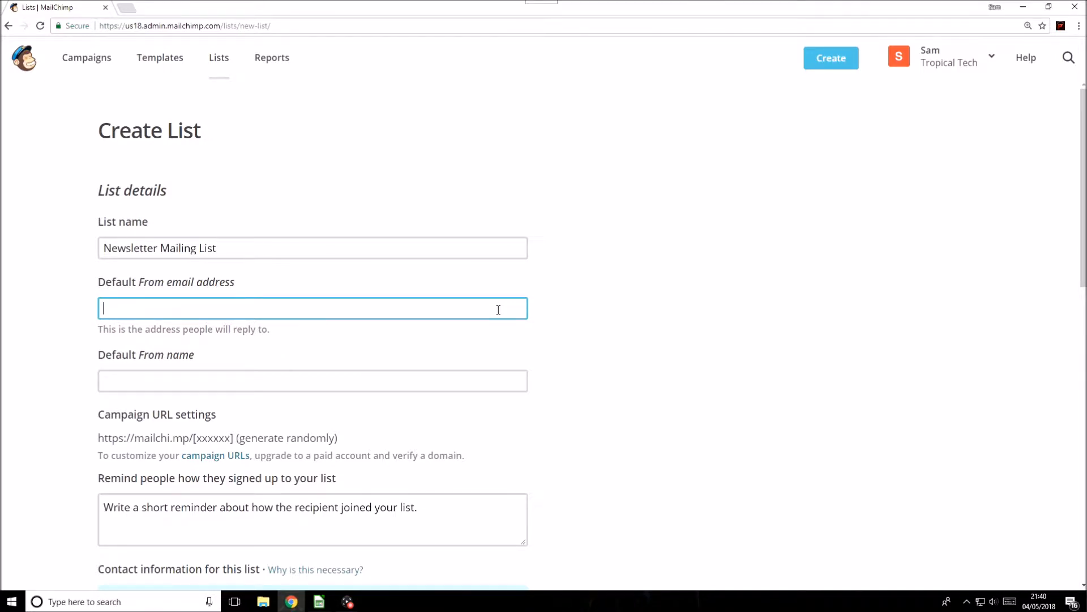
{"action": "left_click", "coordinate": [579, 313]}
{"action": "left_click", "coordinate": [266, 311]}
{"action": "left_click", "coordinate": [52, 298]}
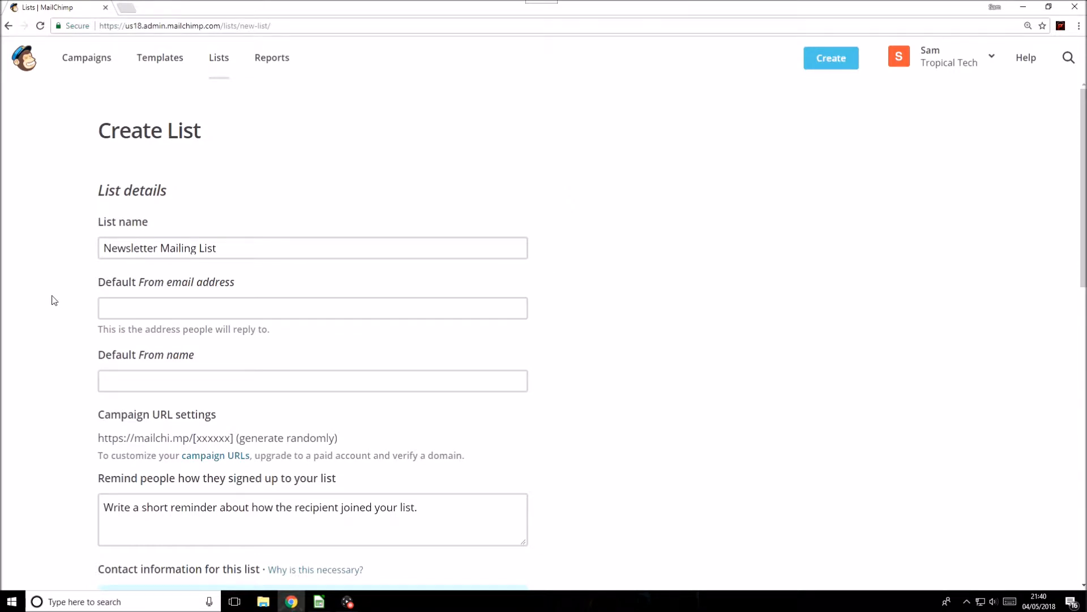
{"action": "left_click", "coordinate": [201, 314]}
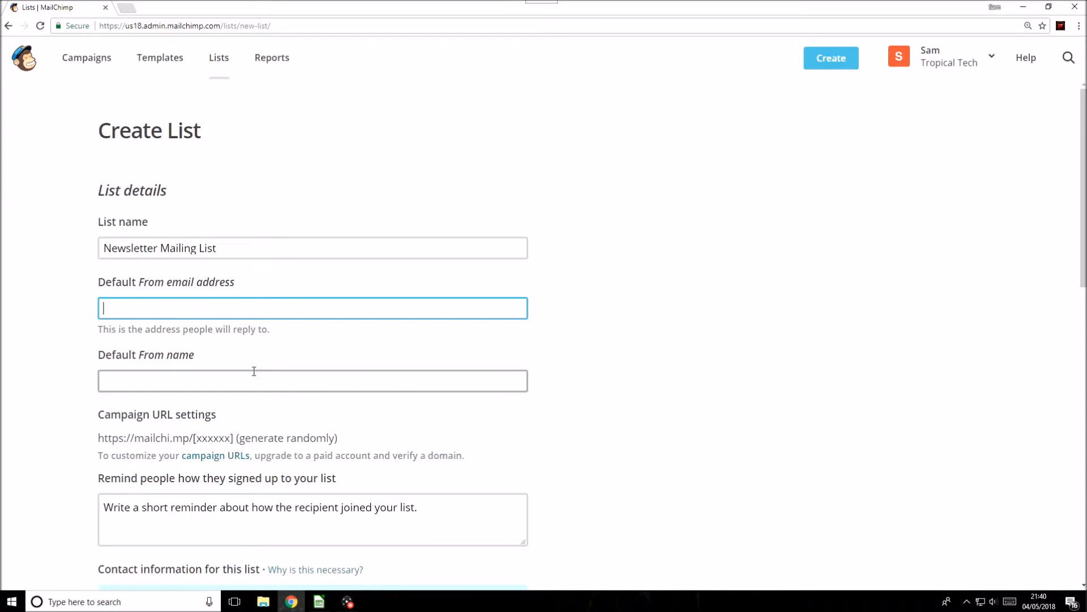
{"action": "left_click", "coordinate": [235, 375]}
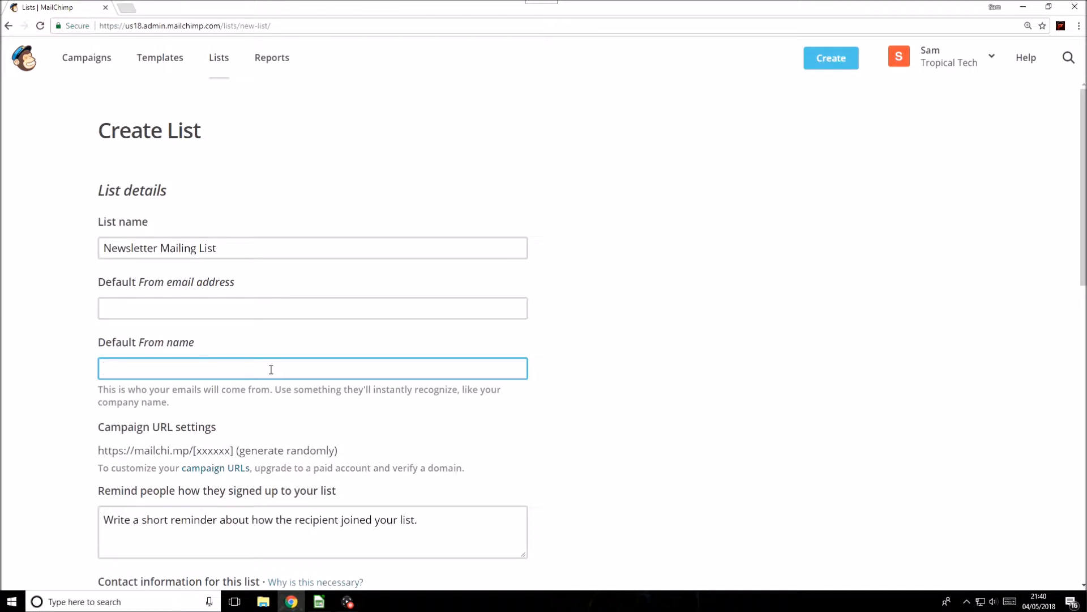
{"action": "left_click", "coordinate": [517, 373]}
{"action": "left_click", "coordinate": [772, 357]}
{"action": "left_click", "coordinate": [520, 367]}
{"action": "left_click", "coordinate": [602, 369]}
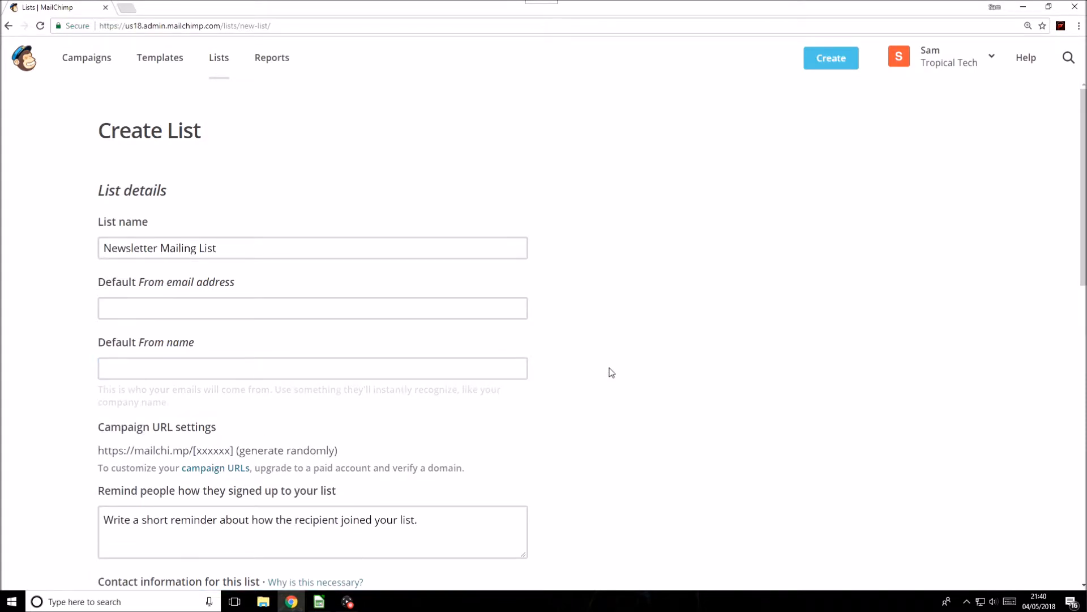
Open the list's contact information for editing and review its address fields down to the form settings
{"action": "left_click", "coordinate": [462, 505]}
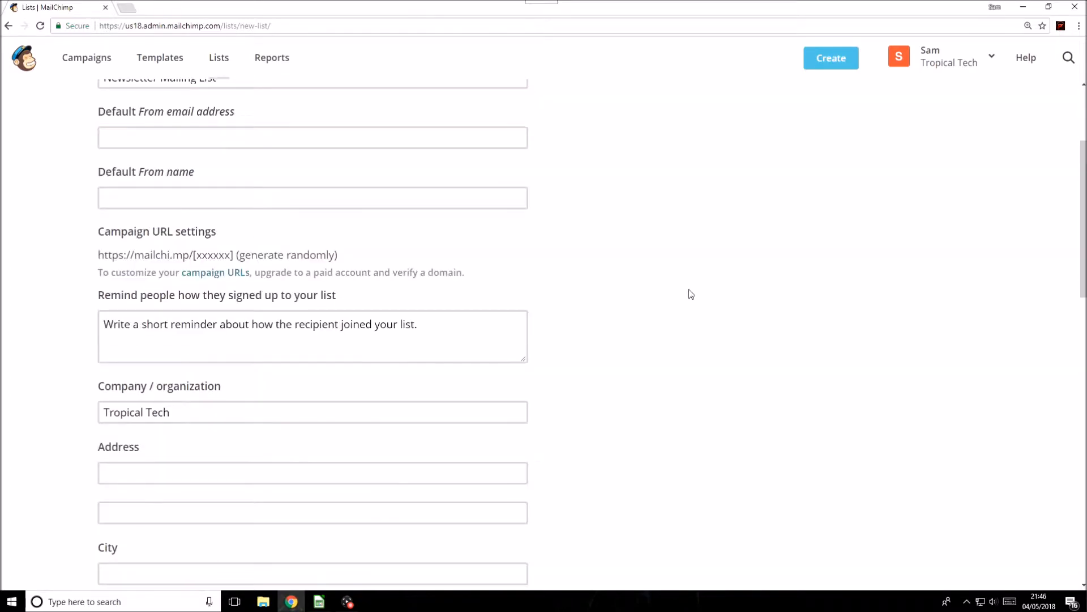
{"action": "scroll", "coordinate": [688, 289], "scroll_direction": "down", "scroll_amount": 1}
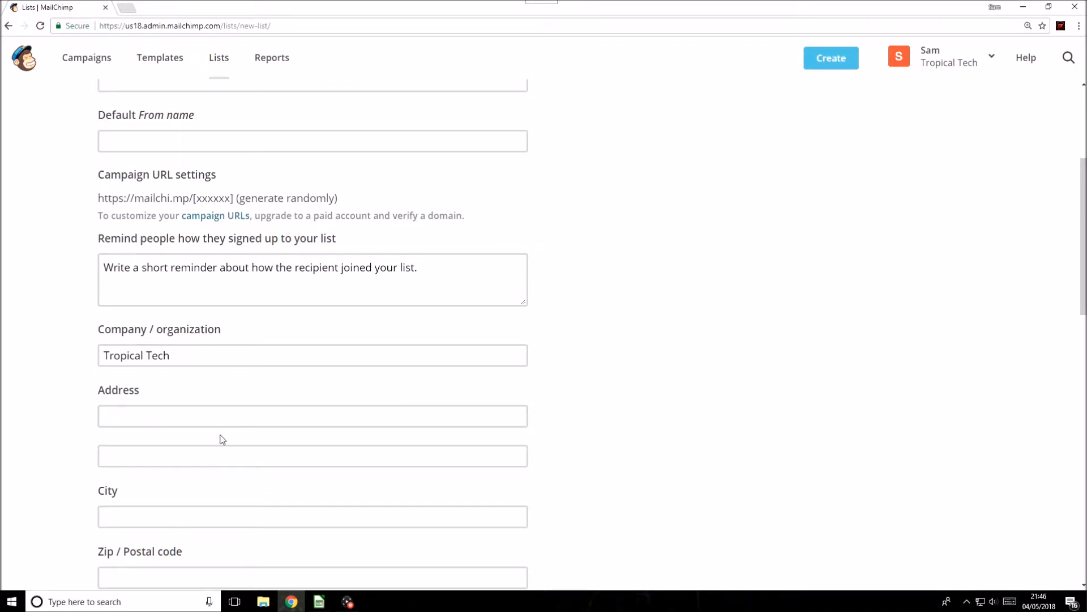
{"action": "scroll", "coordinate": [238, 397], "scroll_direction": "down", "scroll_amount": 1}
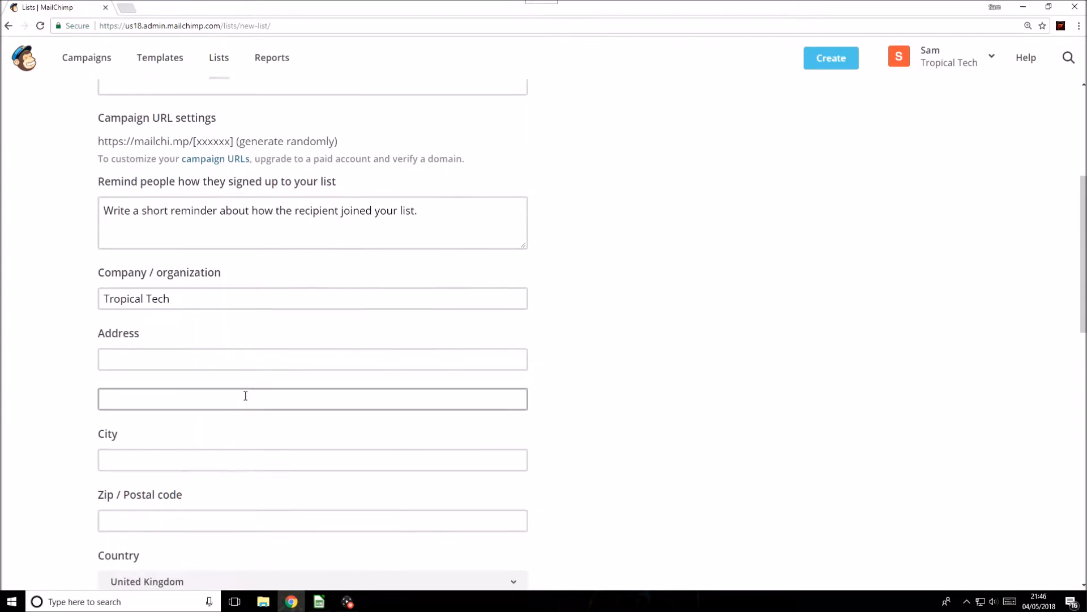
{"action": "scroll", "coordinate": [685, 320], "scroll_direction": "down", "scroll_amount": 2}
{"action": "scroll", "coordinate": [564, 393], "scroll_direction": "down", "scroll_amount": 2}
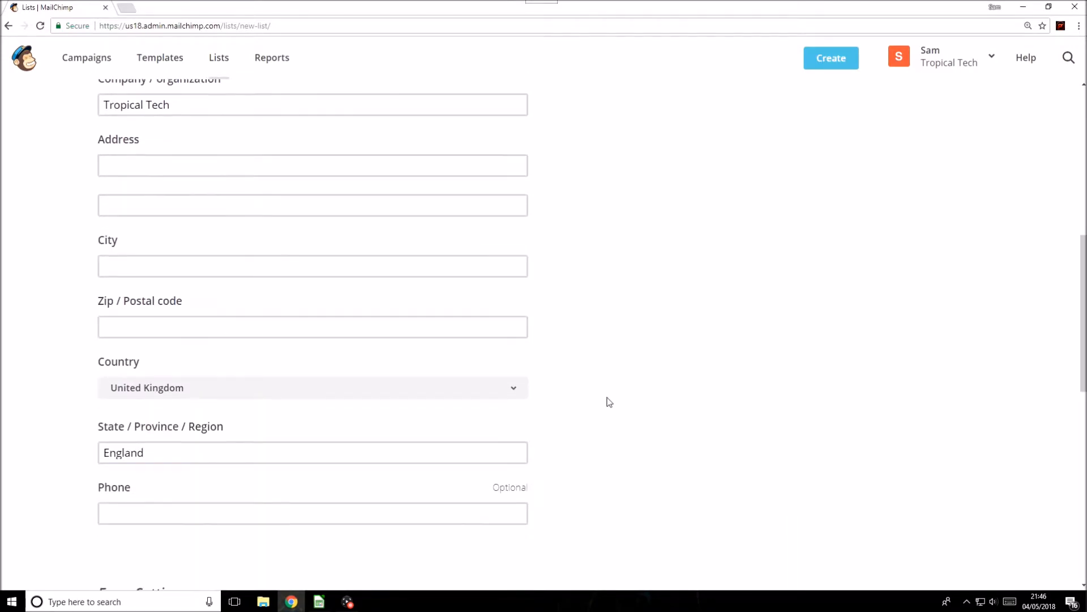
{"action": "scroll", "coordinate": [560, 396], "scroll_direction": "down", "scroll_amount": 1}
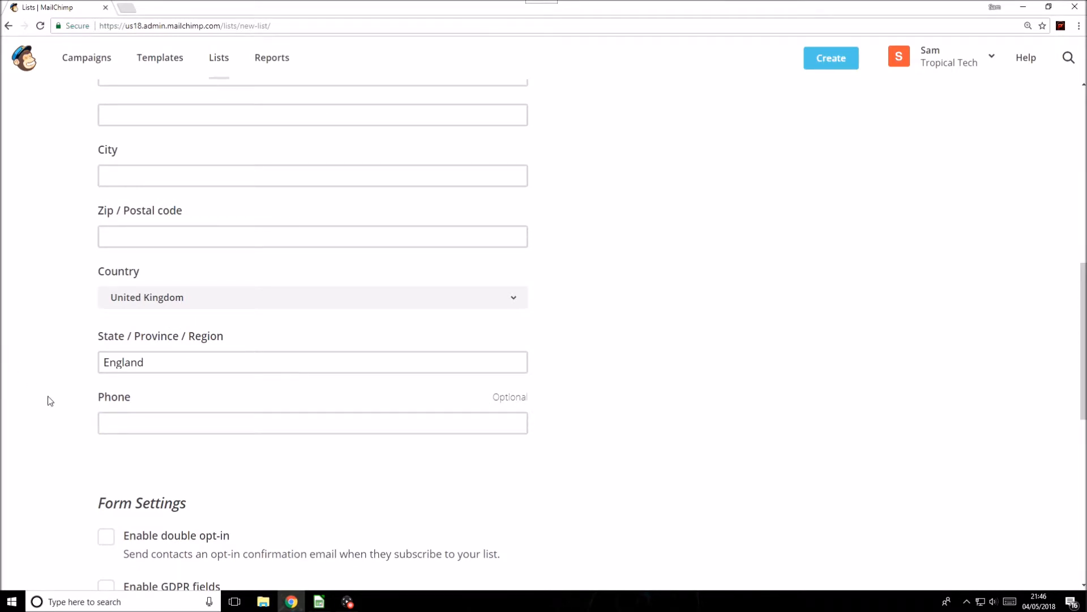
{"action": "scroll", "coordinate": [47, 396], "scroll_direction": "down", "scroll_amount": 2}
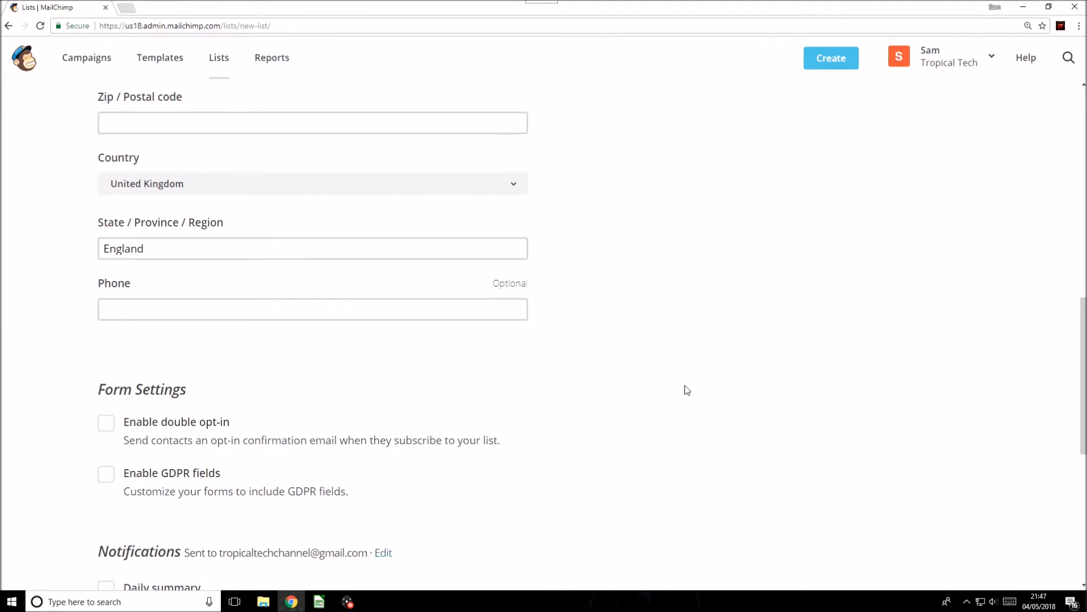
Review the new list's form settings and notification options down to the end of the form
{"action": "scroll", "coordinate": [685, 385], "scroll_direction": "down", "scroll_amount": 1}
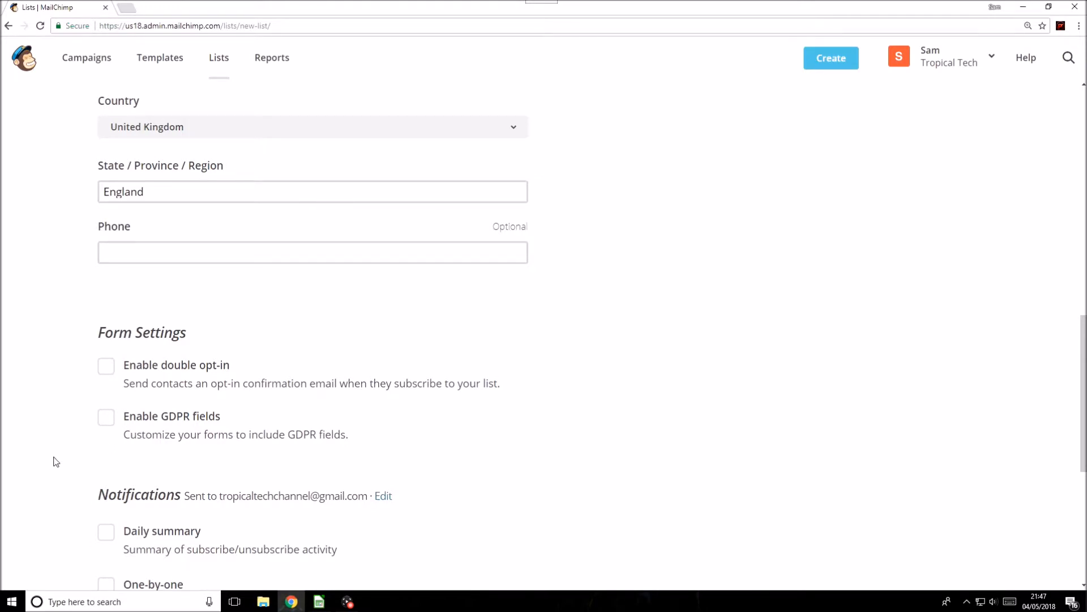
{"action": "scroll", "coordinate": [54, 413], "scroll_direction": "down", "scroll_amount": 1}
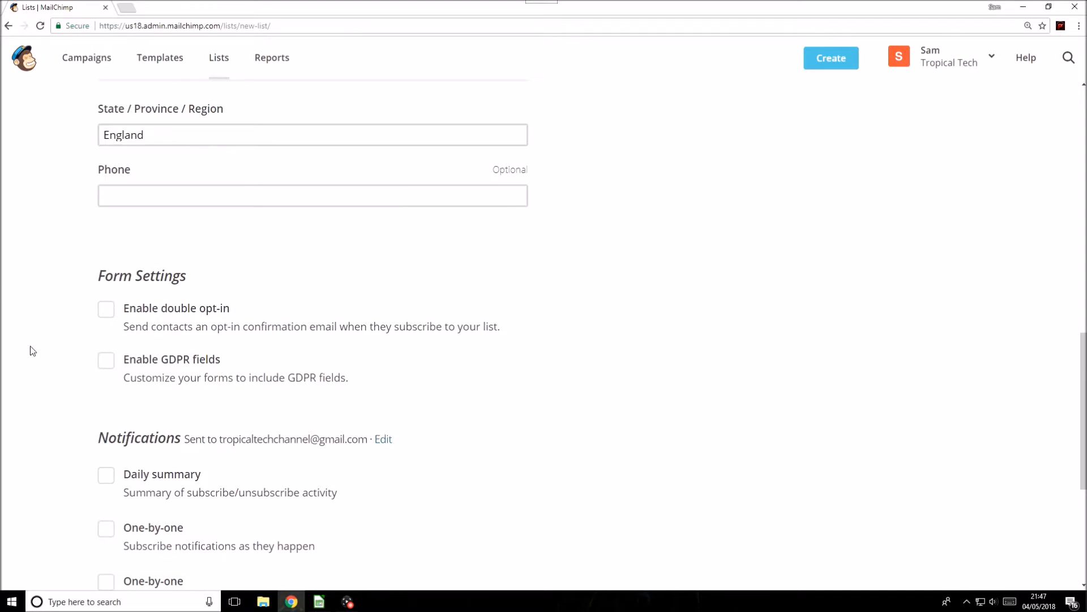
{"action": "scroll", "coordinate": [46, 352], "scroll_direction": "down", "scroll_amount": 1}
{"action": "scroll", "coordinate": [187, 373], "scroll_direction": "down", "scroll_amount": 1}
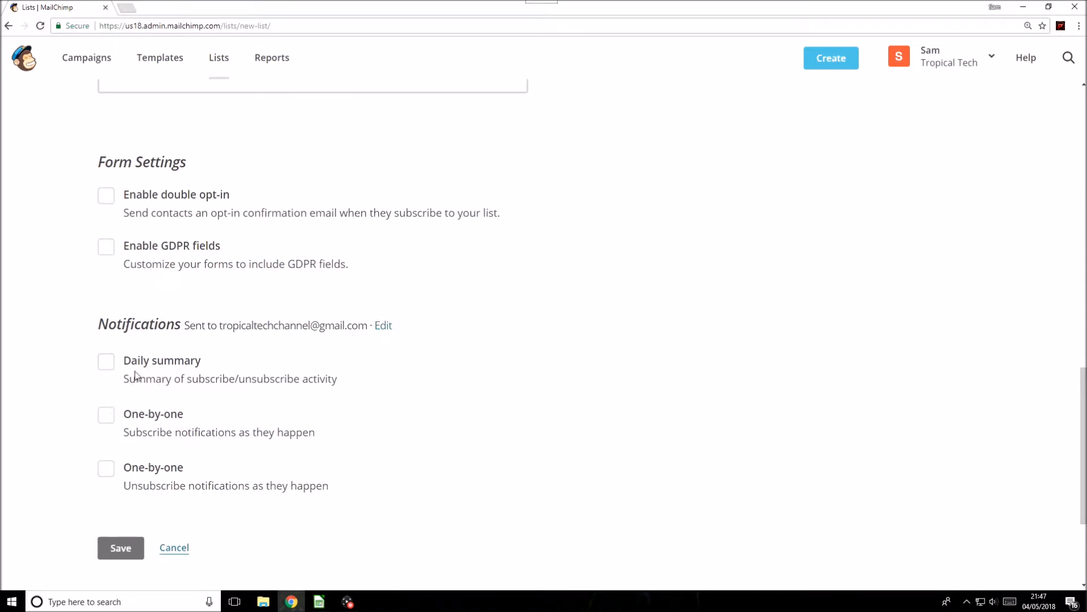
{"action": "scroll", "coordinate": [199, 397], "scroll_direction": "down", "scroll_amount": 2}
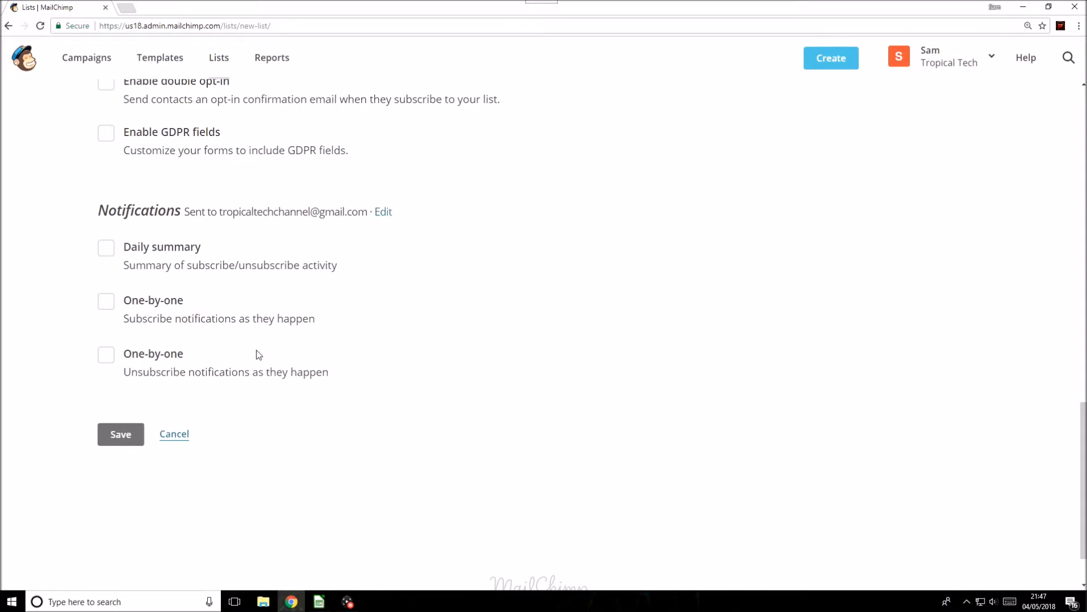
{"action": "scroll", "coordinate": [657, 299], "scroll_direction": "up", "scroll_amount": 2}
{"action": "scroll", "coordinate": [626, 305], "scroll_direction": "down", "scroll_amount": 1}
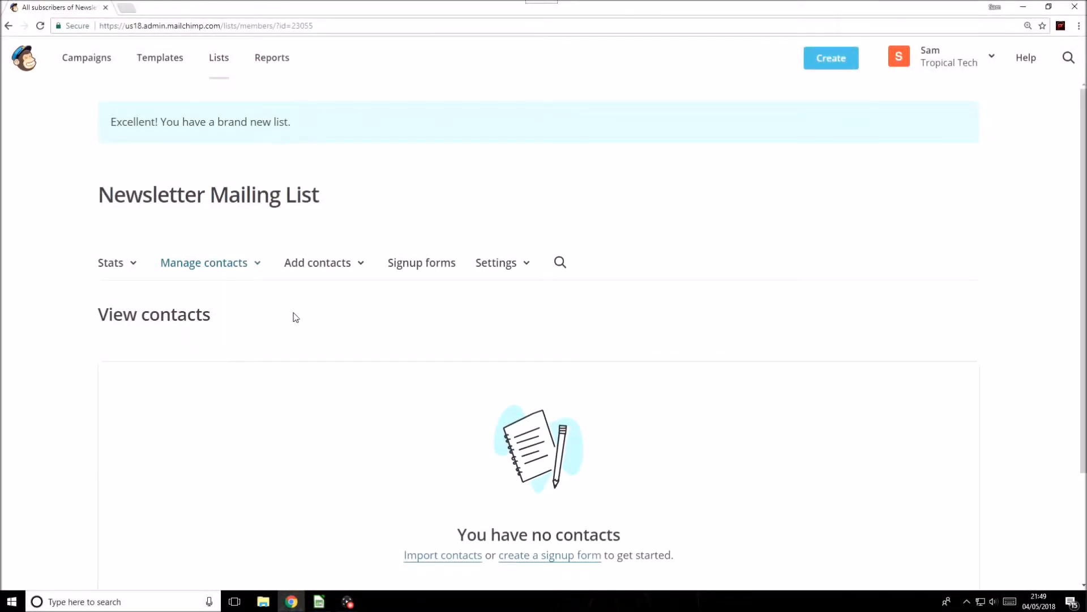
Start a contact import into the new list from a CSV or tab-delimited text file, uploading Newsletter_Mailing_List.csv
{"action": "scroll", "coordinate": [318, 317], "scroll_direction": "down", "scroll_amount": 3}
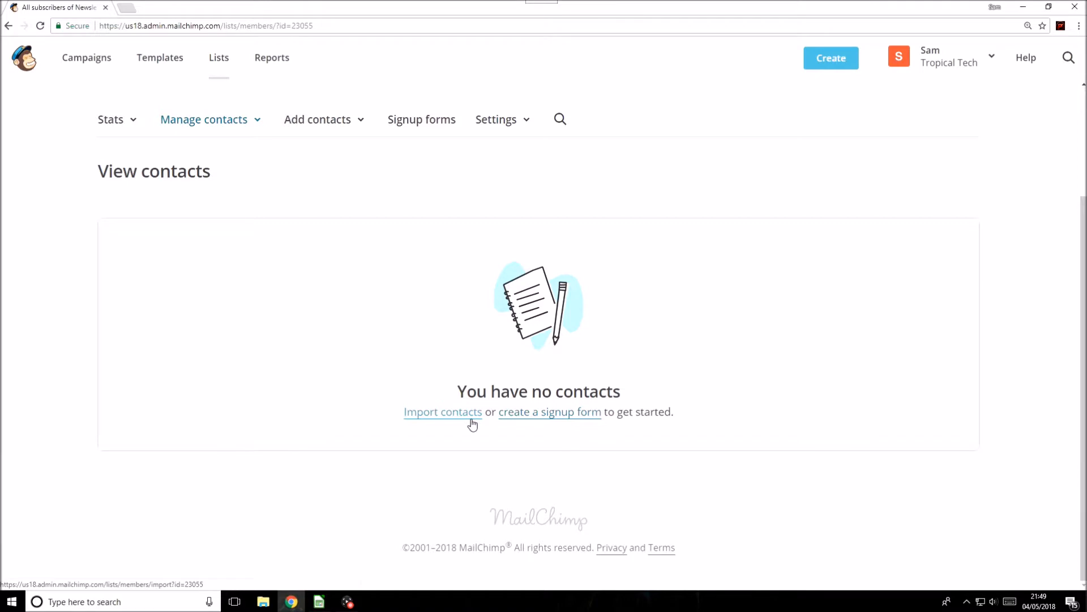
{"action": "left_click", "coordinate": [442, 418]}
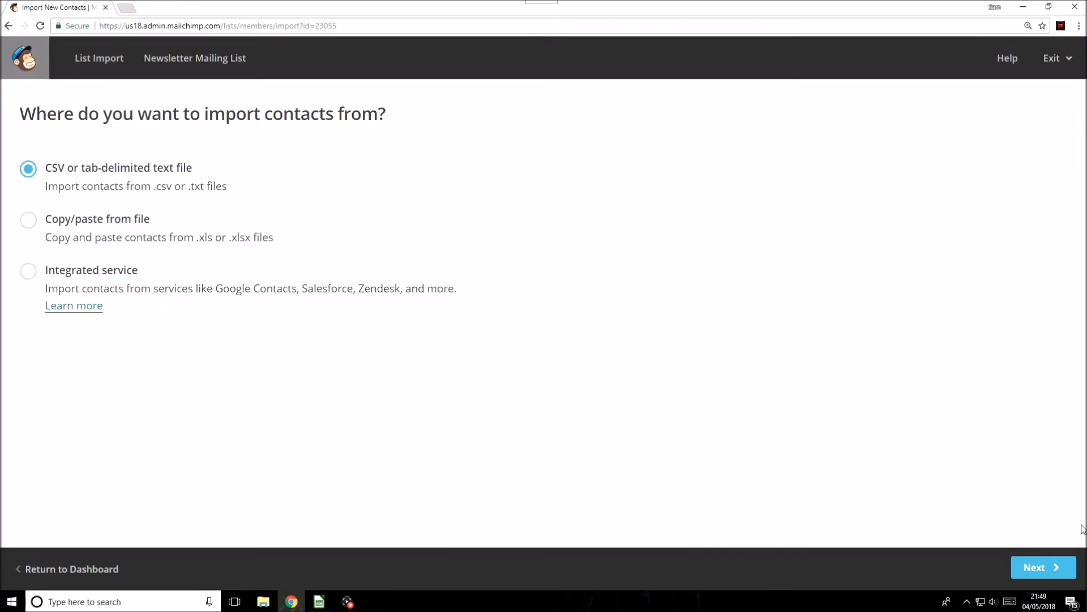
{"action": "left_click", "coordinate": [1057, 570]}
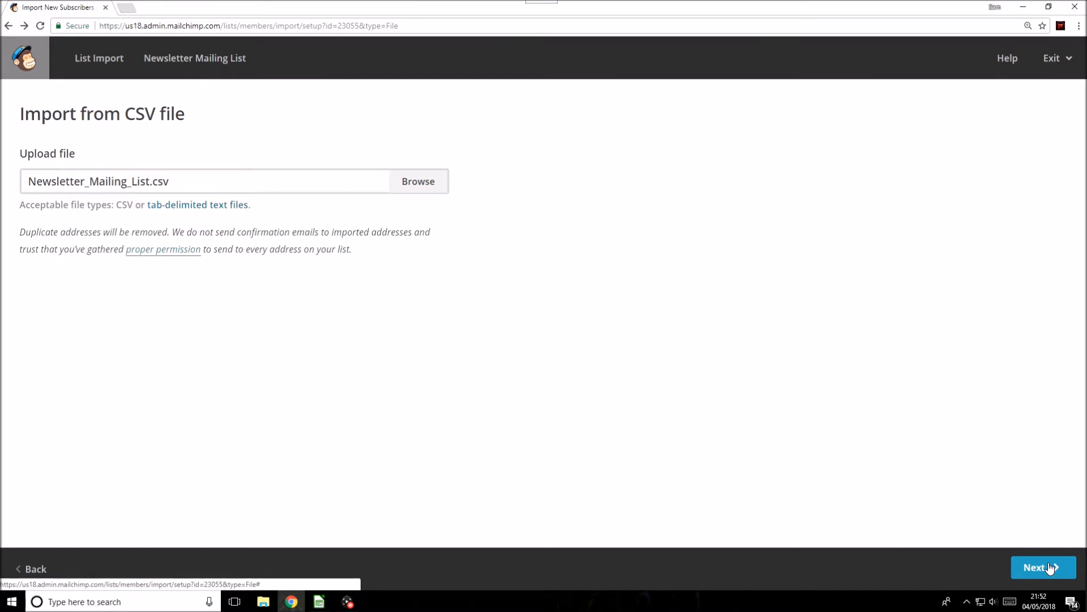
{"action": "left_click", "coordinate": [1048, 564]}
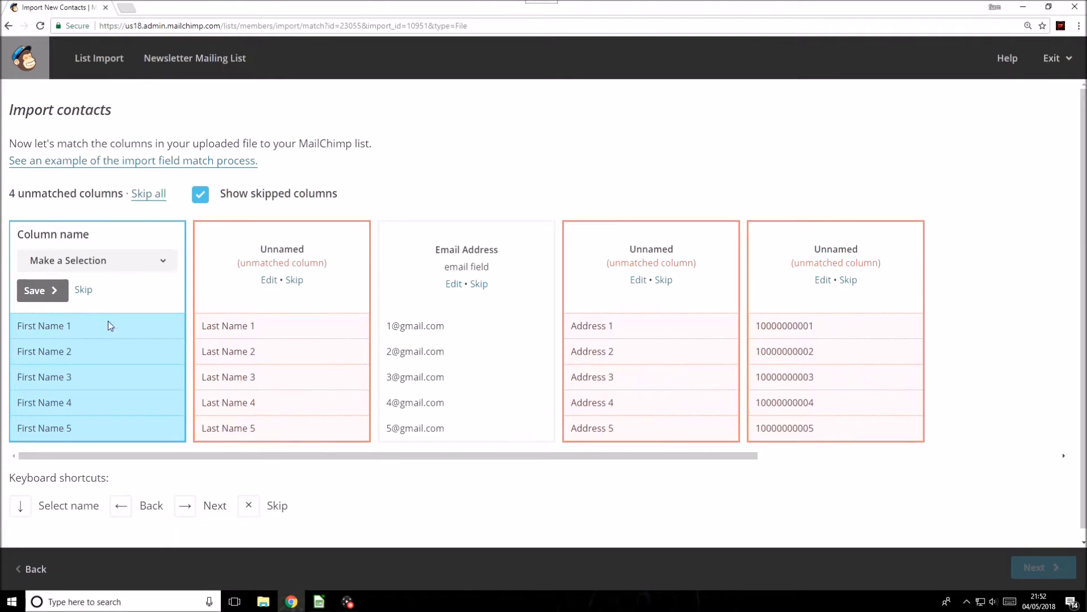
Match the first two imported columns to the First Name and Last Name fields and save each match
{"action": "scroll", "coordinate": [73, 361], "scroll_direction": "down", "scroll_amount": 1}
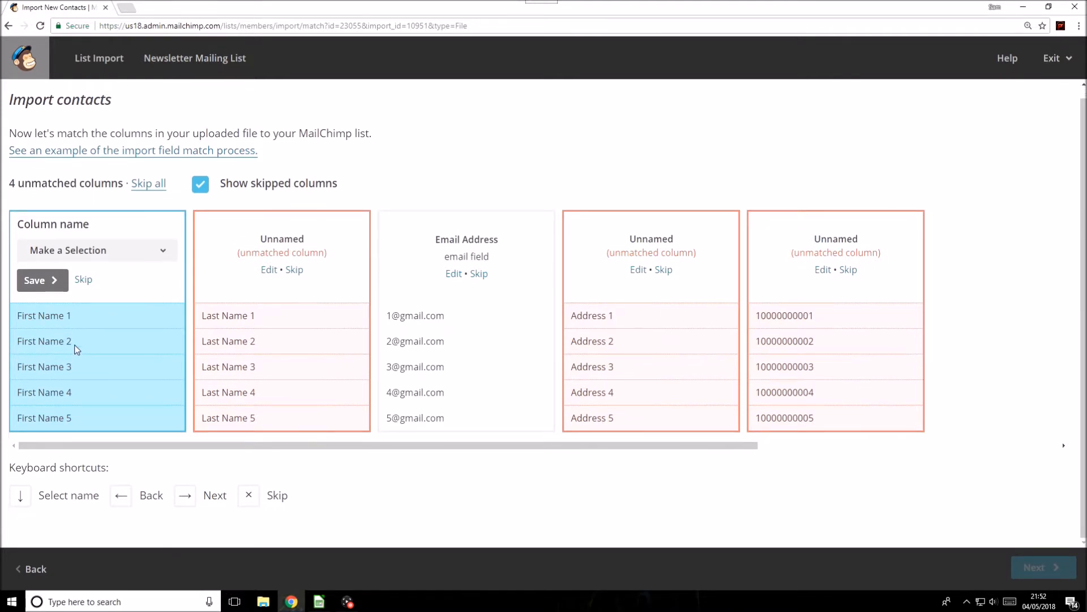
{"action": "left_click", "coordinate": [90, 252]}
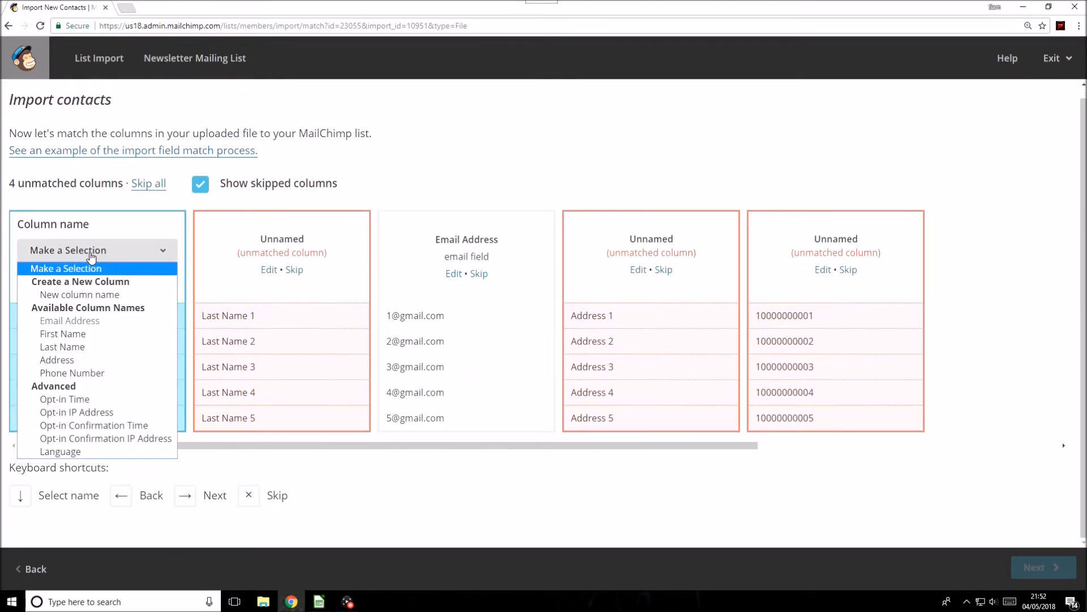
{"action": "left_click", "coordinate": [83, 335]}
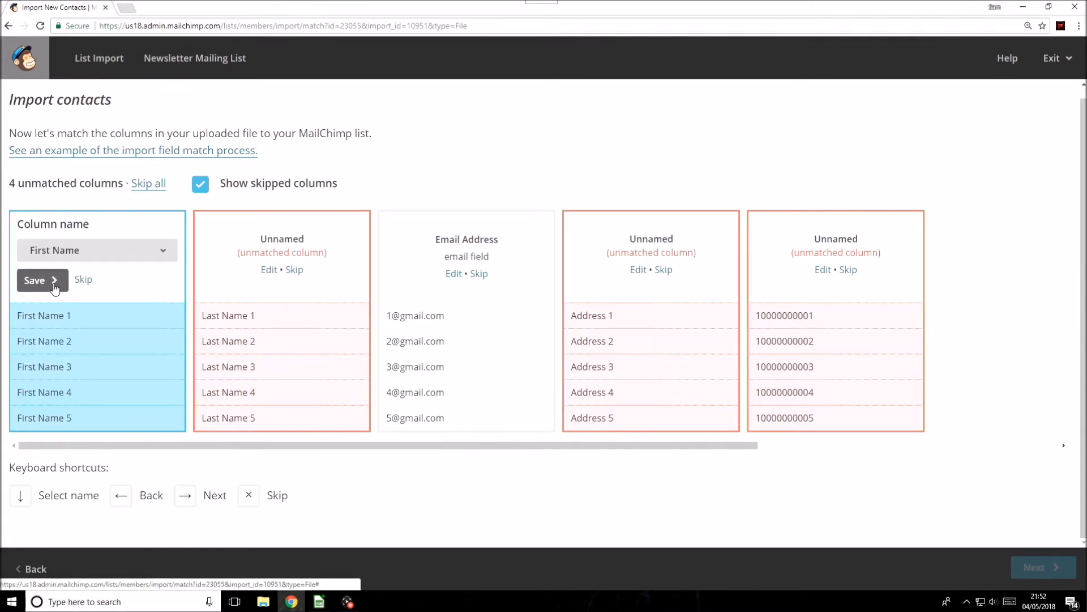
{"action": "left_click", "coordinate": [54, 288]}
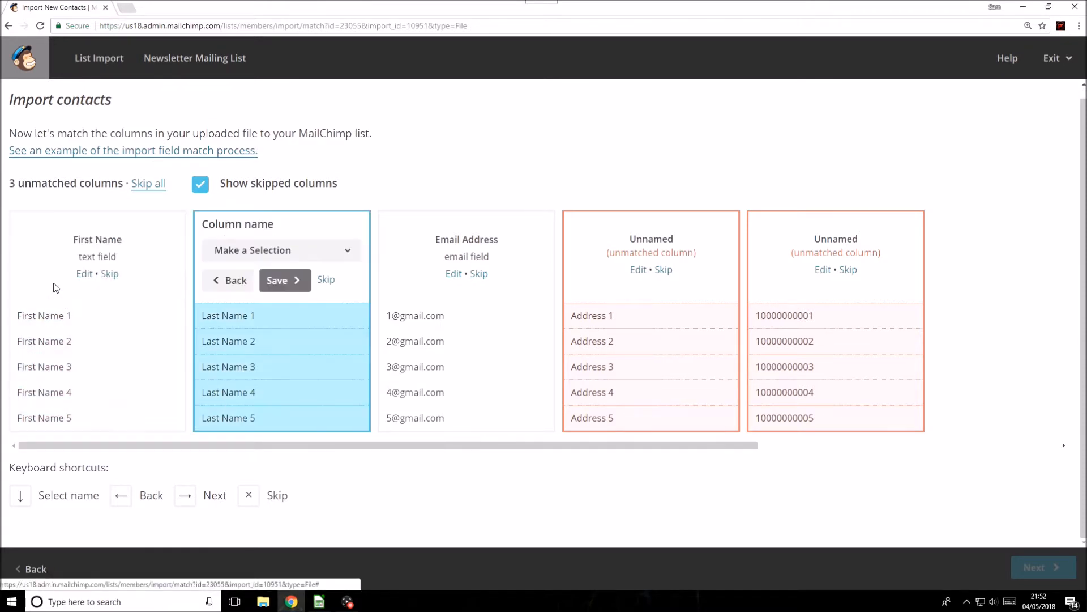
{"action": "left_click", "coordinate": [293, 256]}
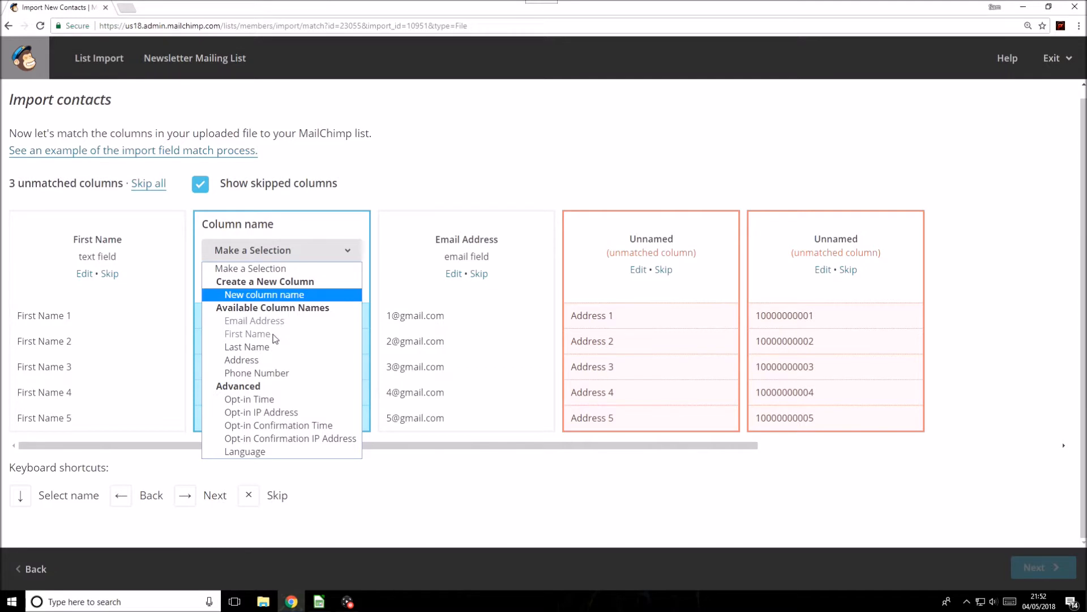
{"action": "left_click", "coordinate": [270, 347]}
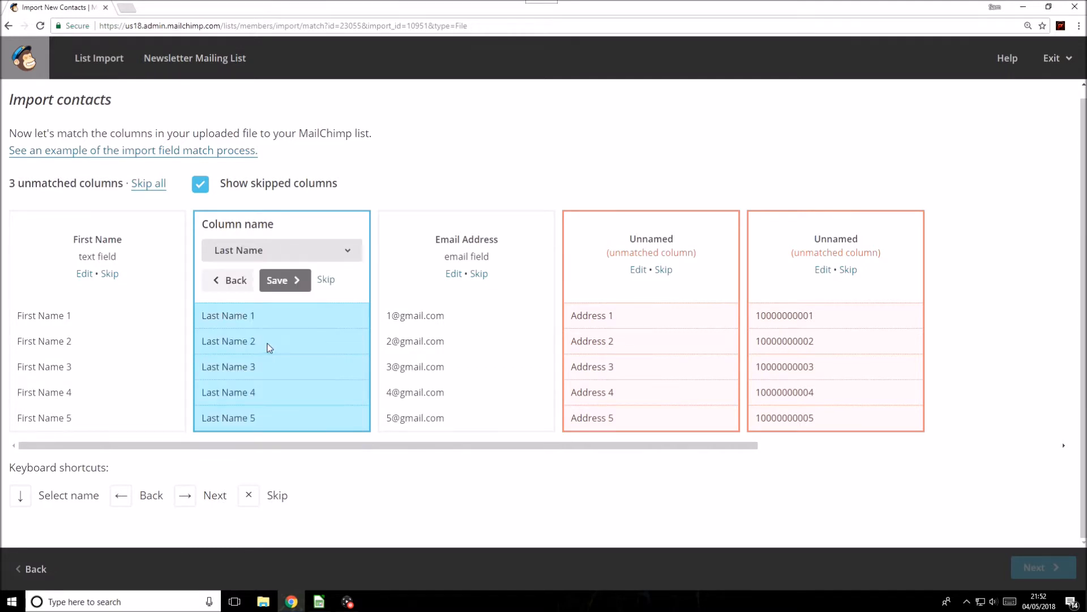
{"action": "left_click", "coordinate": [284, 288]}
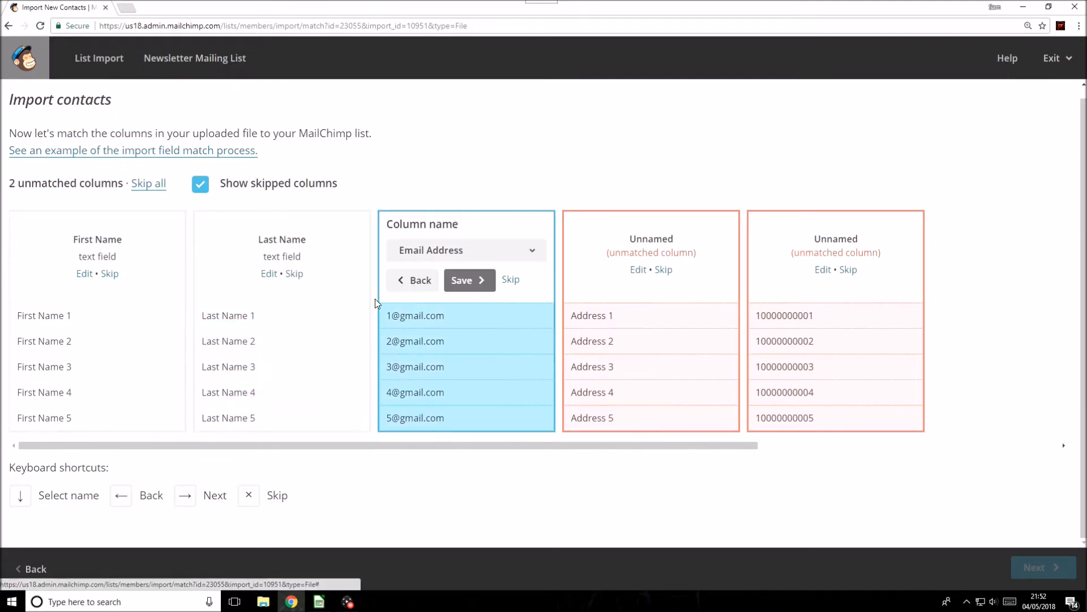
Keep the Email Address match, and match the remaining two columns to Address and Phone Number, saving each
{"action": "left_click", "coordinate": [474, 285]}
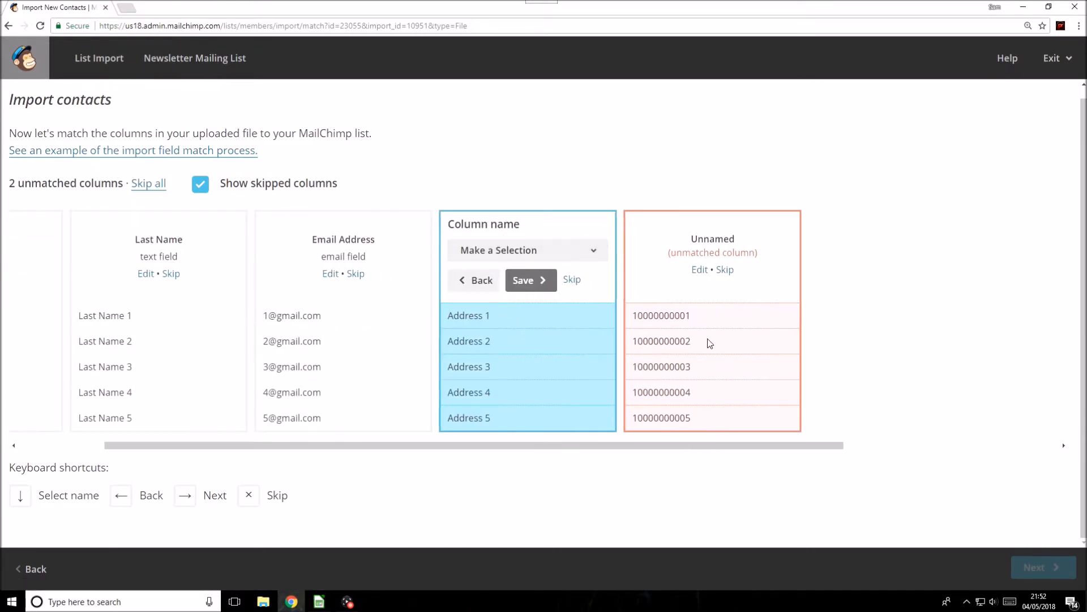
{"action": "left_click", "coordinate": [556, 259]}
{"action": "left_click", "coordinate": [512, 360]}
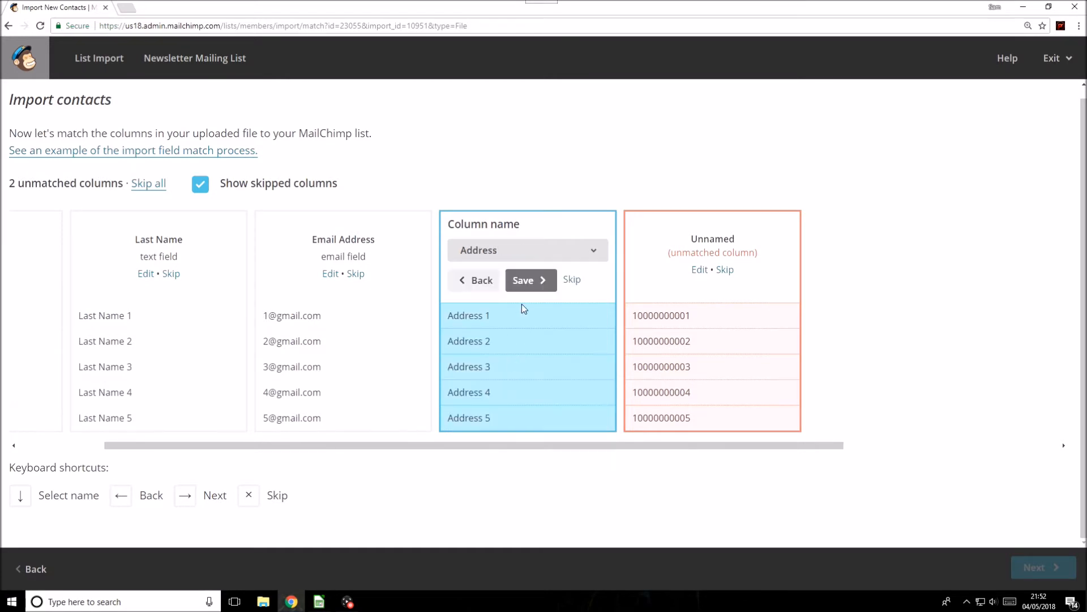
{"action": "left_click", "coordinate": [527, 283]}
{"action": "left_click", "coordinate": [576, 259]}
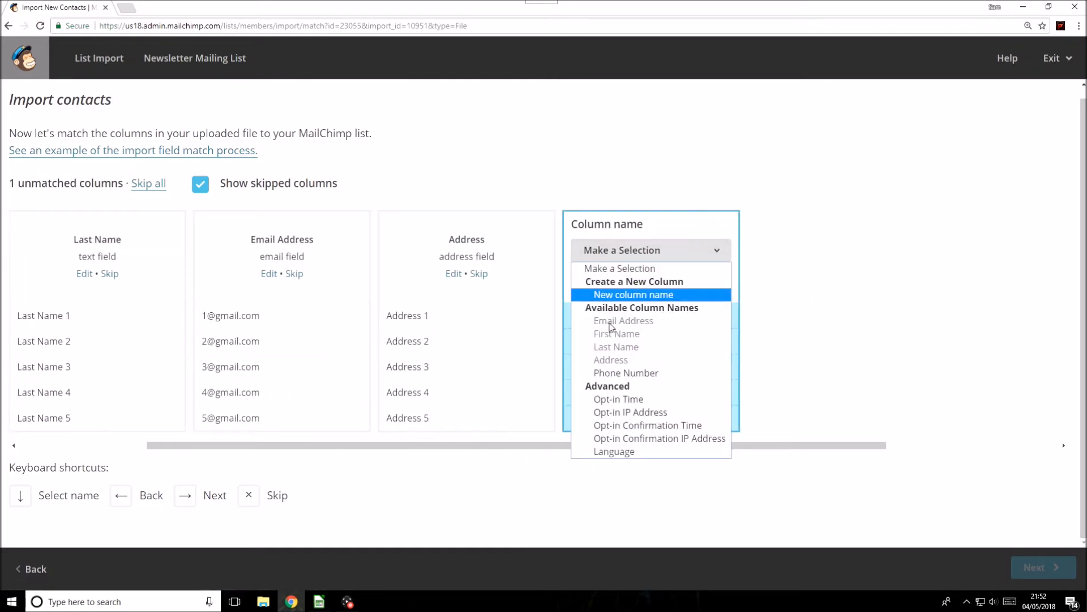
{"action": "left_click", "coordinate": [607, 372]}
{"action": "left_click", "coordinate": [654, 283]}
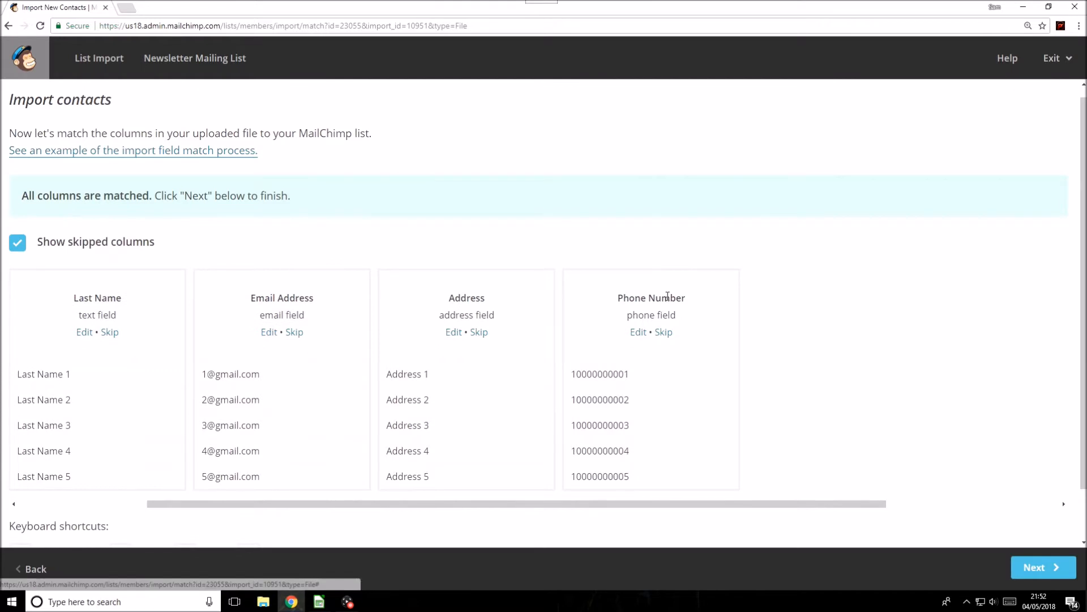
Accept the matched columns and import the contacts categorized as Subscribed
{"action": "scroll", "coordinate": [802, 316], "scroll_direction": "down", "scroll_amount": 1}
{"action": "scroll", "coordinate": [945, 365], "scroll_direction": "up", "scroll_amount": 1}
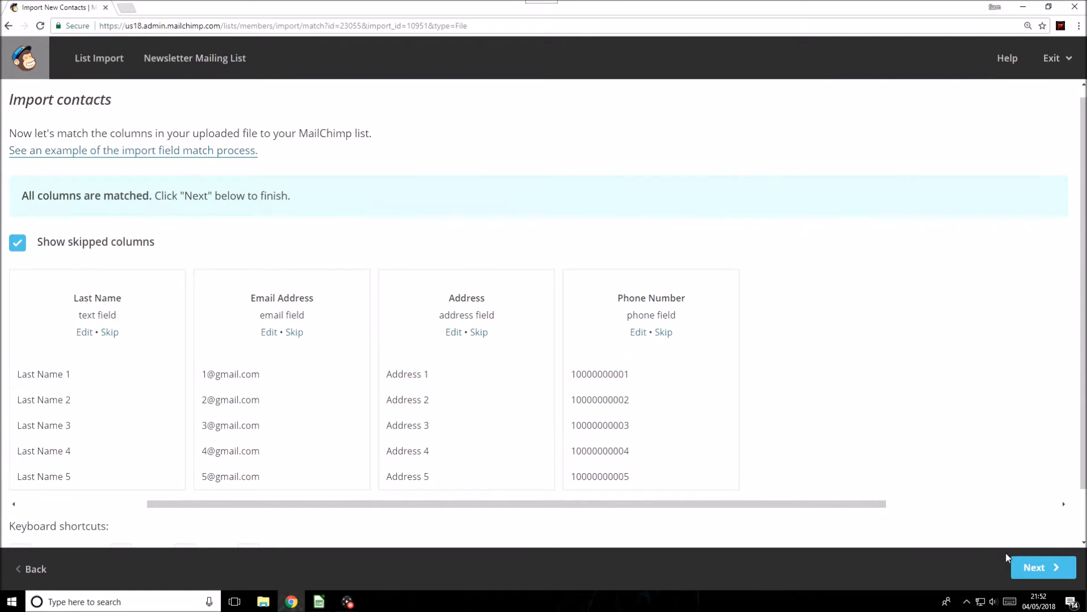
{"action": "left_click", "coordinate": [1033, 567]}
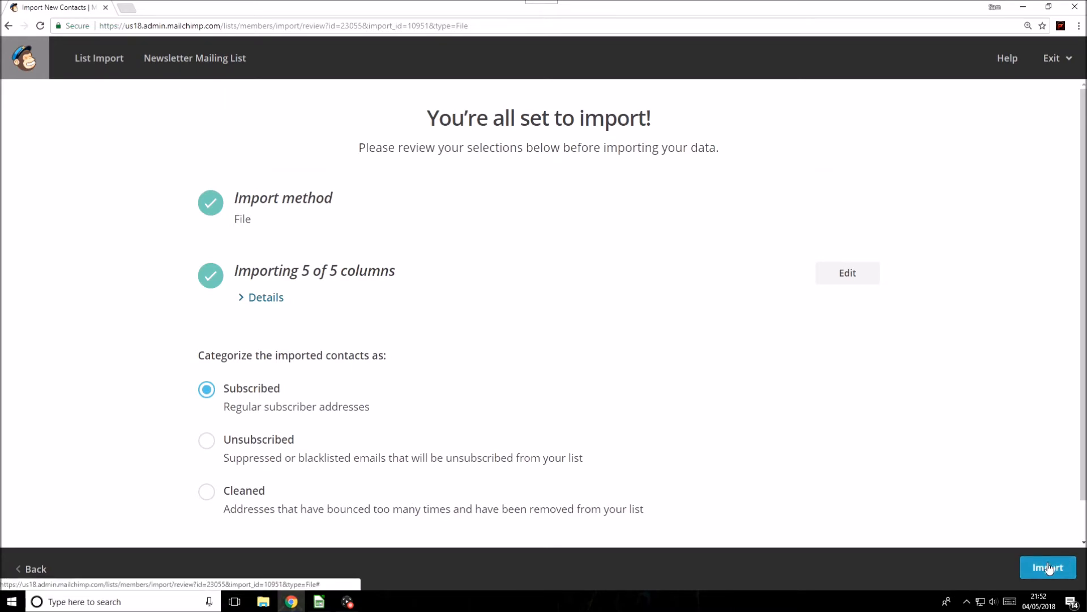
{"action": "scroll", "coordinate": [363, 396], "scroll_direction": "down", "scroll_amount": 1}
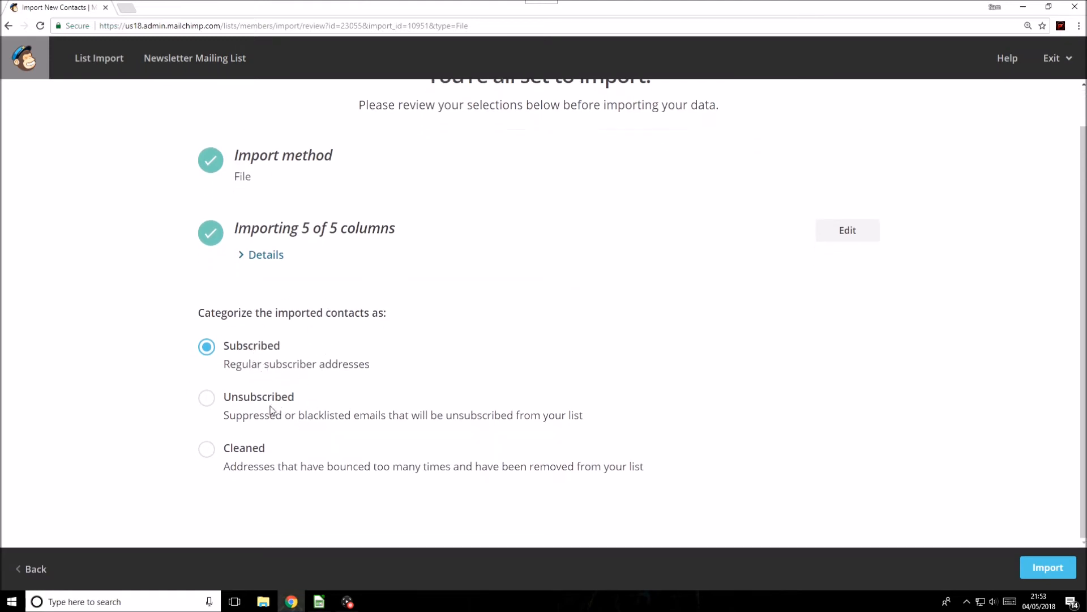
{"action": "left_click", "coordinate": [1055, 574]}
{"action": "left_click_drag", "start_coordinate": [112, 121], "coordinate": [297, 125]}
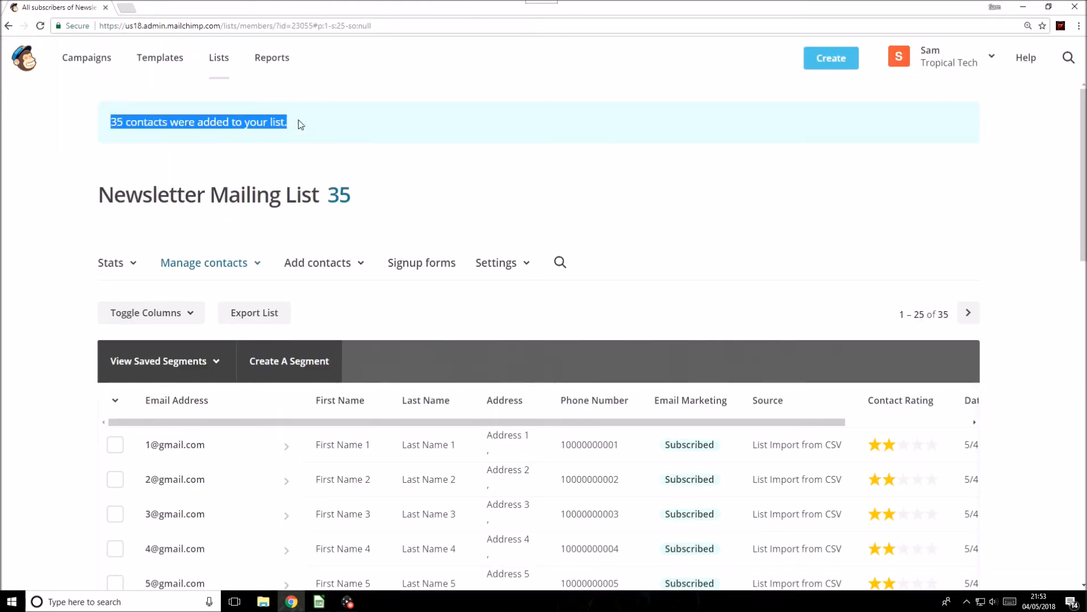
{"action": "left_click", "coordinate": [300, 126]}
Open Newsletter Mailing List from the lists overview and examine the imported contact rows
{"action": "left_click", "coordinate": [222, 63]}
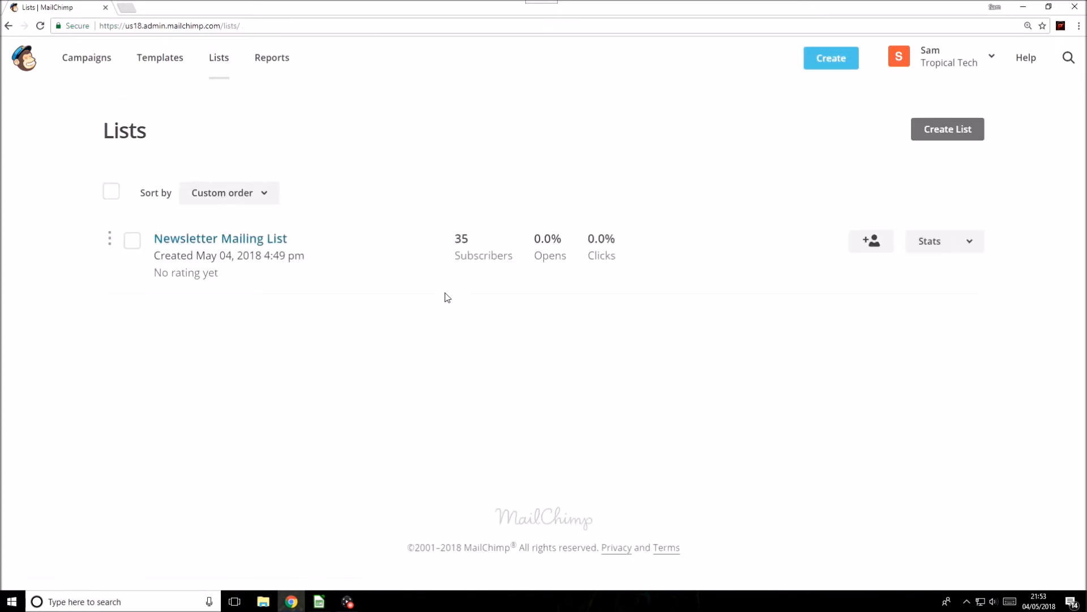
{"action": "left_click", "coordinate": [264, 238]}
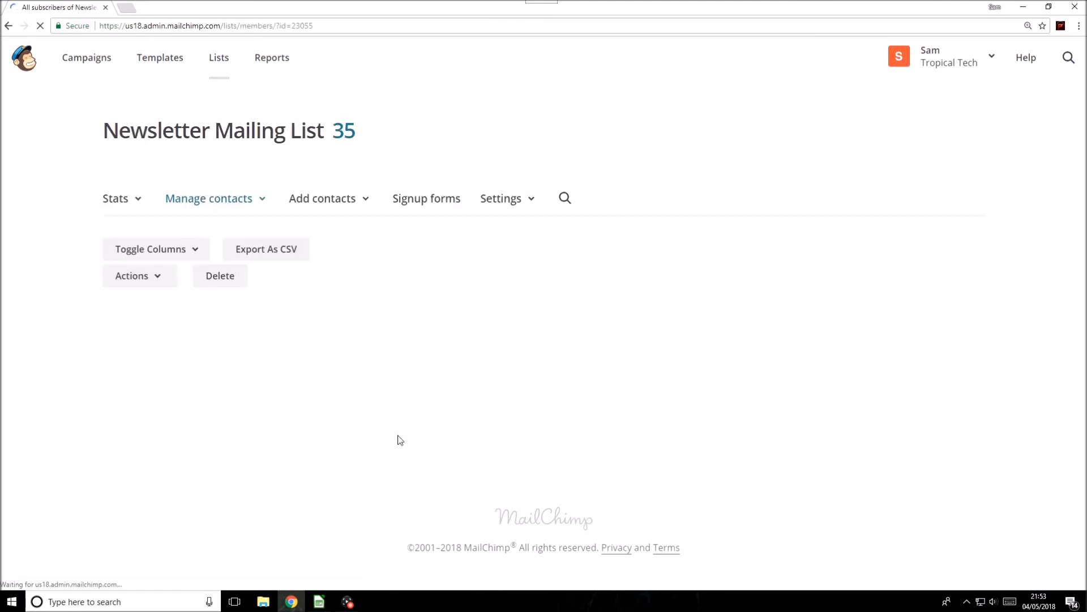
{"action": "scroll", "coordinate": [288, 426], "scroll_direction": "down", "scroll_amount": 3}
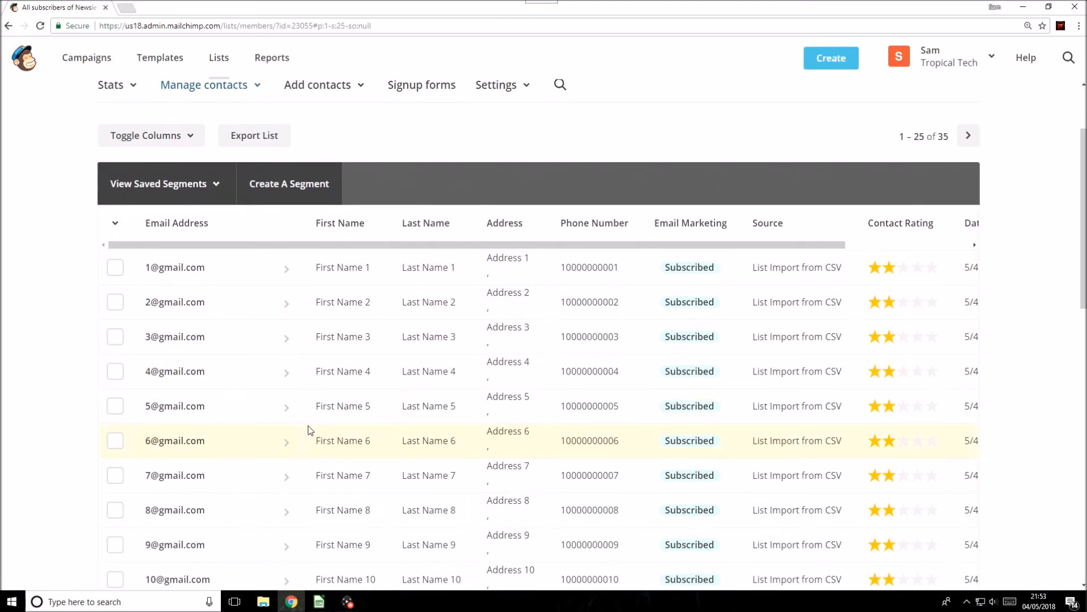
{"action": "scroll", "coordinate": [442, 317], "scroll_direction": "up", "scroll_amount": 3}
{"action": "scroll", "coordinate": [345, 307], "scroll_direction": "down", "scroll_amount": 3}
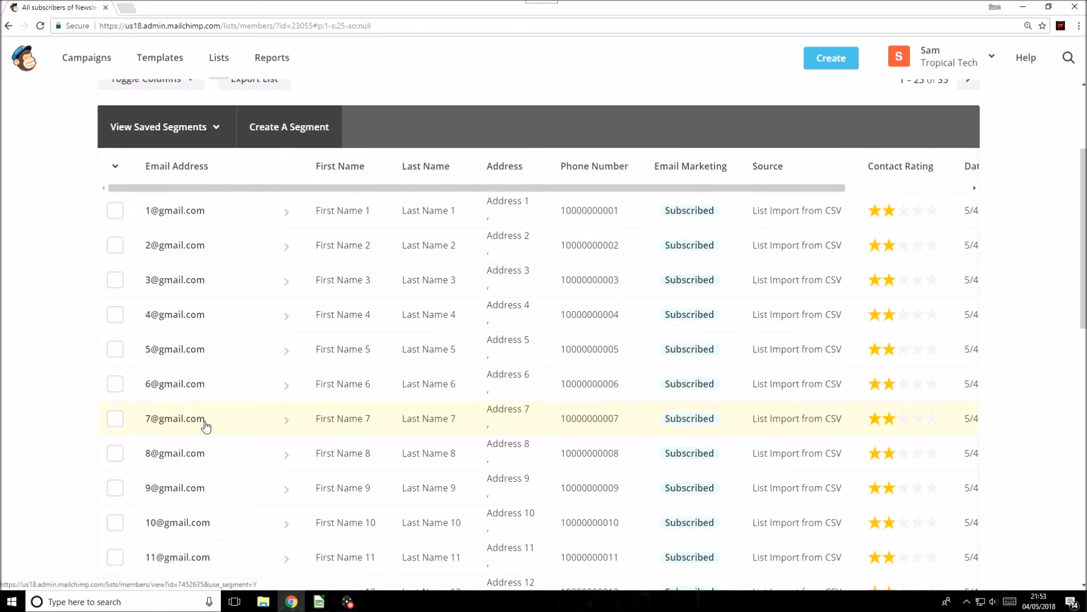
{"action": "scroll", "coordinate": [209, 344], "scroll_direction": "down", "scroll_amount": 1}
{"action": "scroll", "coordinate": [208, 343], "scroll_direction": "down", "scroll_amount": 2}
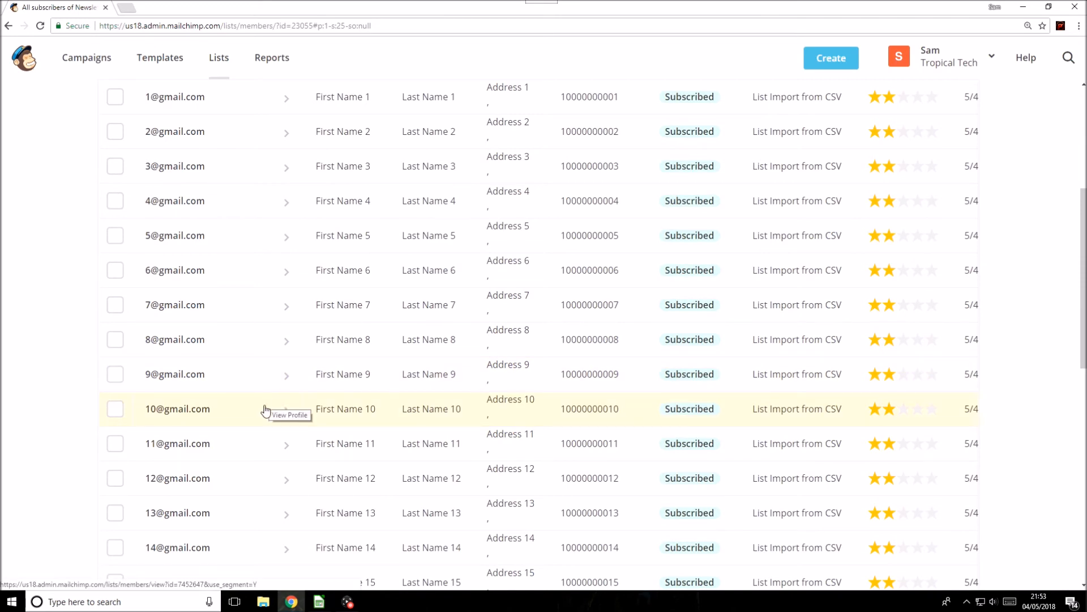
{"action": "scroll", "coordinate": [266, 408], "scroll_direction": "down", "scroll_amount": 3}
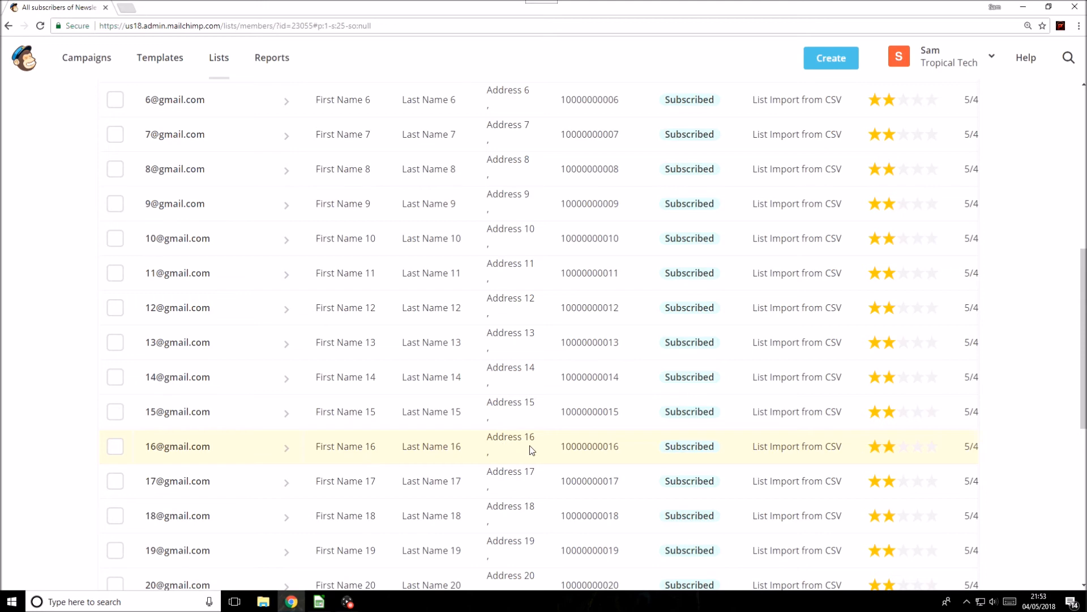
{"action": "scroll", "coordinate": [861, 413], "scroll_direction": "down", "scroll_amount": 4}
{"action": "scroll", "coordinate": [912, 453], "scroll_direction": "down", "scroll_amount": 3}
{"action": "scroll", "coordinate": [830, 433], "scroll_direction": "up", "scroll_amount": 12}
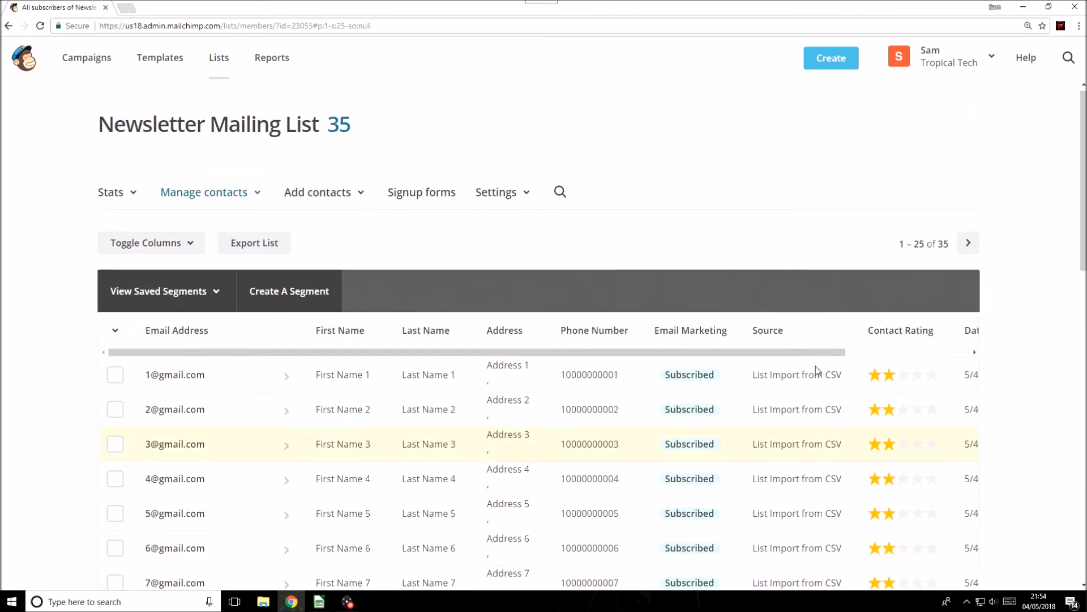
Examine the remaining contact table columns through Date Added and Last Changed
{"action": "left_click_drag", "start_coordinate": [843, 361], "coordinate": [954, 362]}
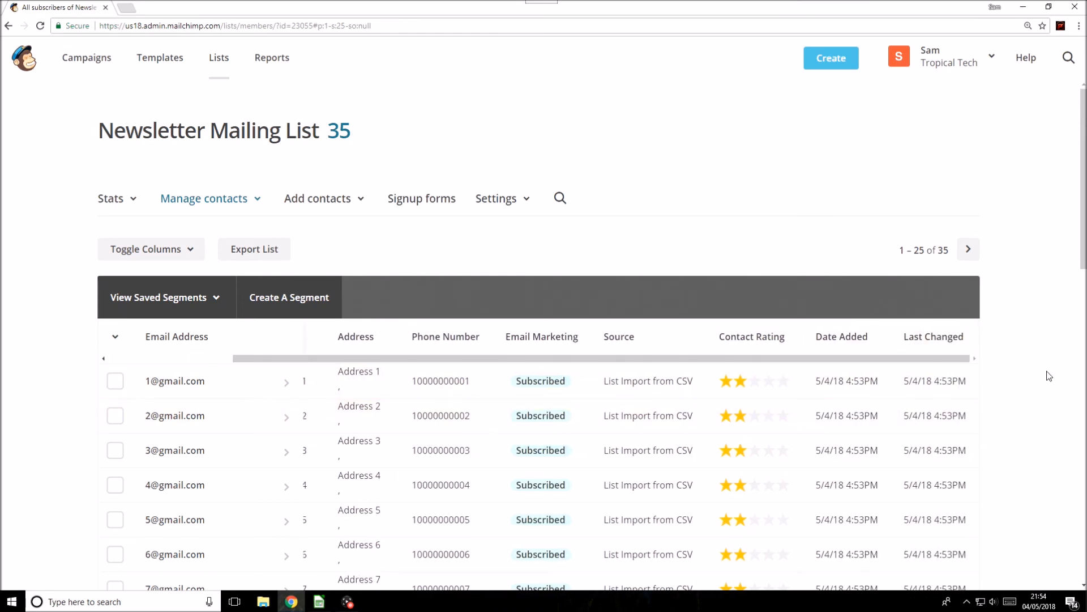
{"action": "scroll", "coordinate": [1048, 372], "scroll_direction": "down", "scroll_amount": 2}
{"action": "scroll", "coordinate": [906, 331], "scroll_direction": "up", "scroll_amount": 2}
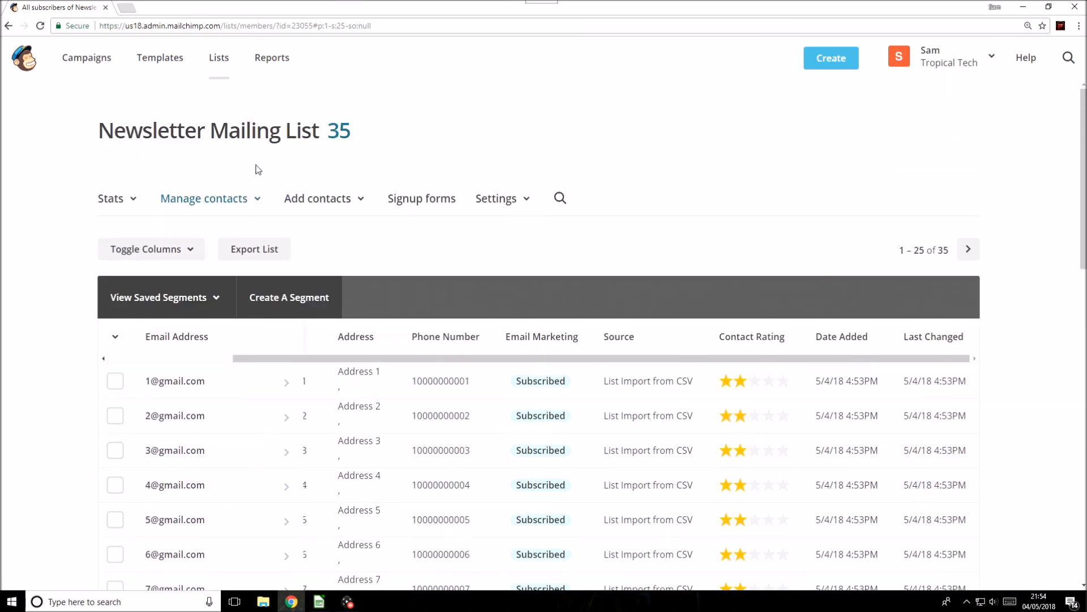